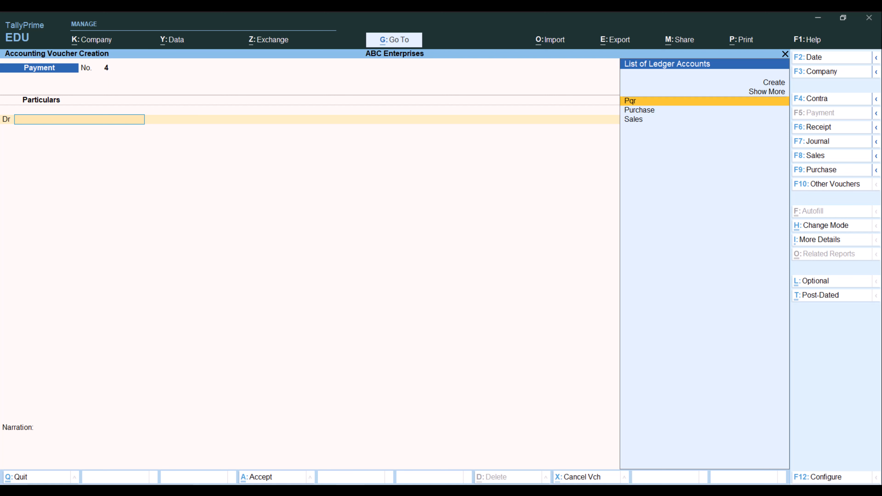
# - Leave the payment voucher without entering anything and open Display More Reports
pyautogui.press('Escape')
pyautogui.press('Return')
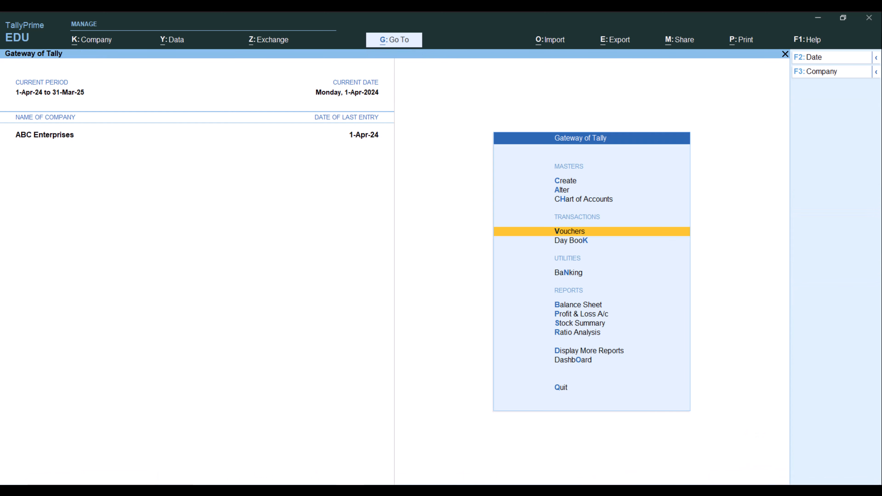
pyautogui.press('Down')
pyautogui.press('Down')
pyautogui.press('Down')
pyautogui.press('Down')
pyautogui.press('Down')
pyautogui.press('Down')
pyautogui.press('Down')
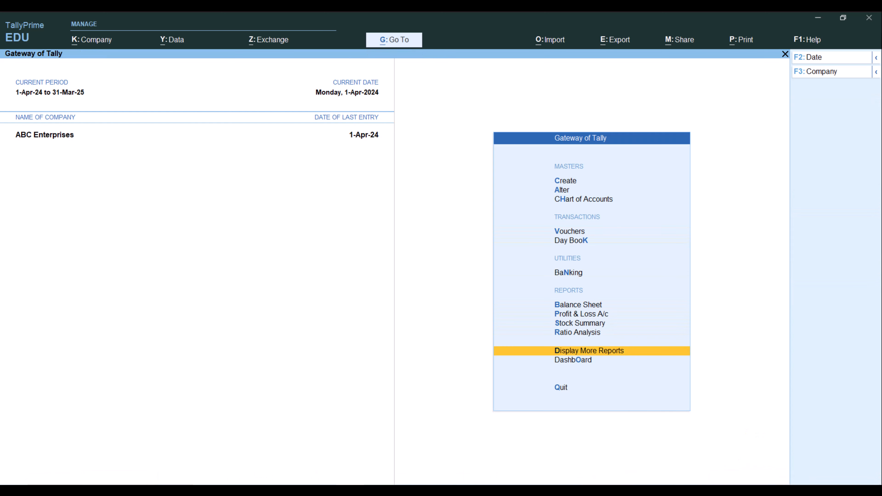
pyautogui.press('Return')
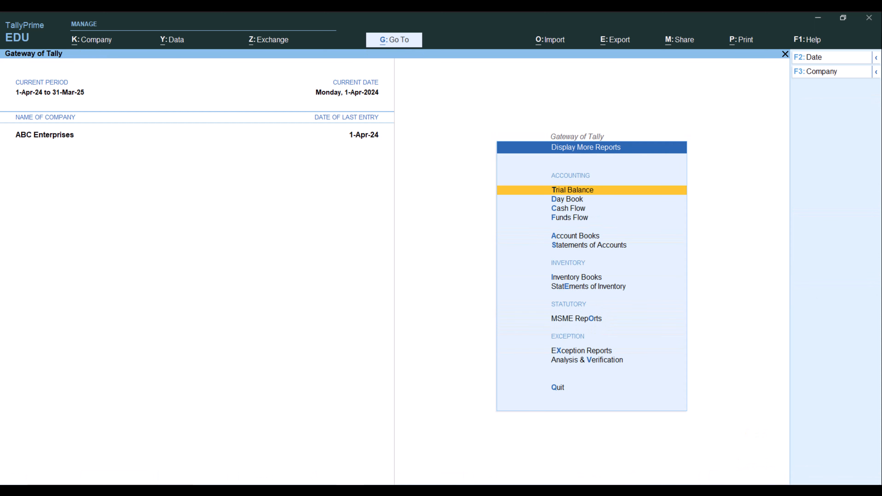
# - Open the outstanding Payables report from Statements of Accounts
pyautogui.press('Down')
pyautogui.press('Down')
pyautogui.press('Down')
pyautogui.press('Down')
pyautogui.press('Down')
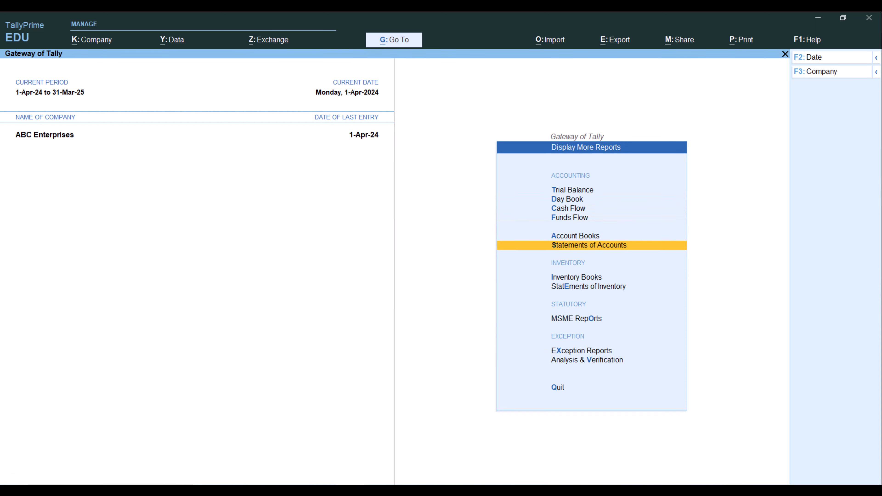
pyautogui.press('Return')
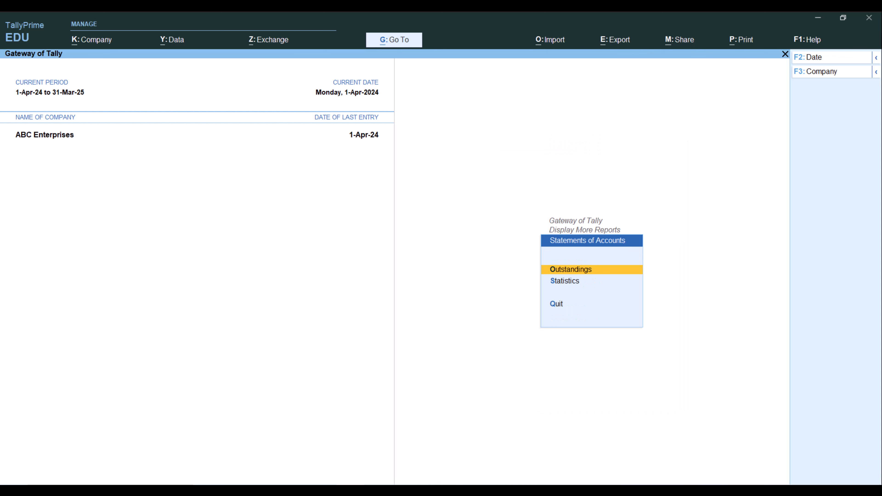
pyautogui.press('Return')
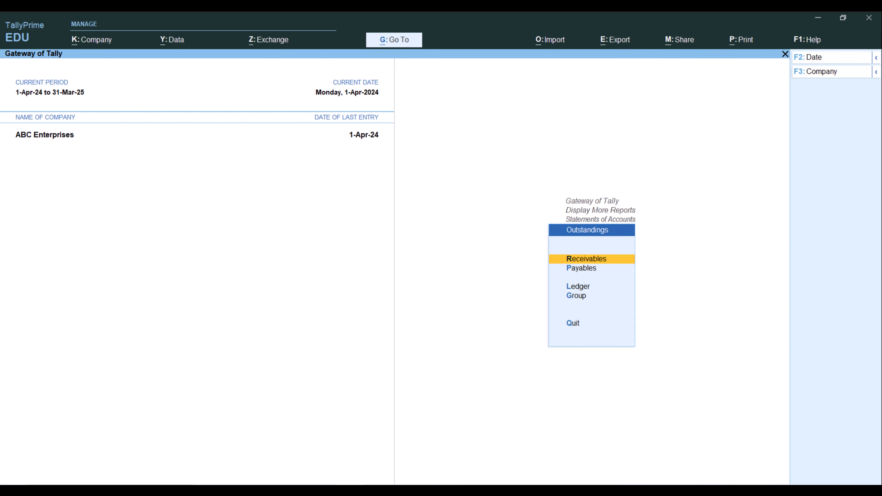
pyautogui.press('Down')
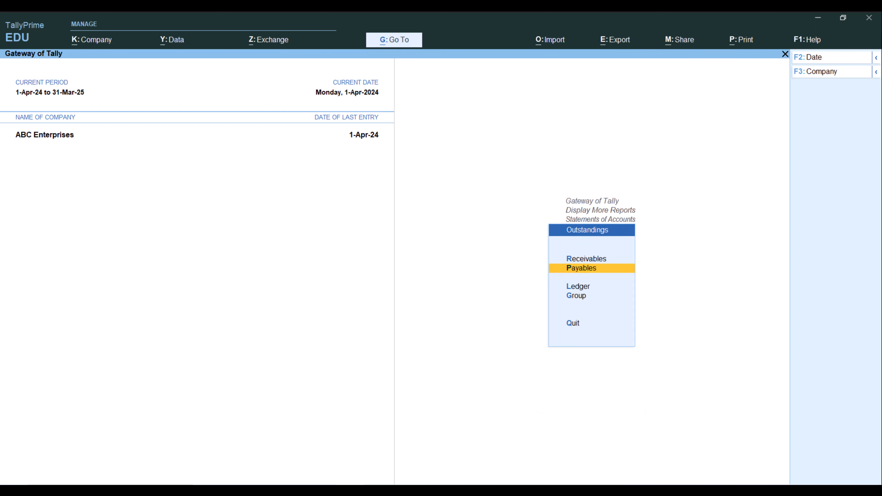
pyautogui.press('Return')
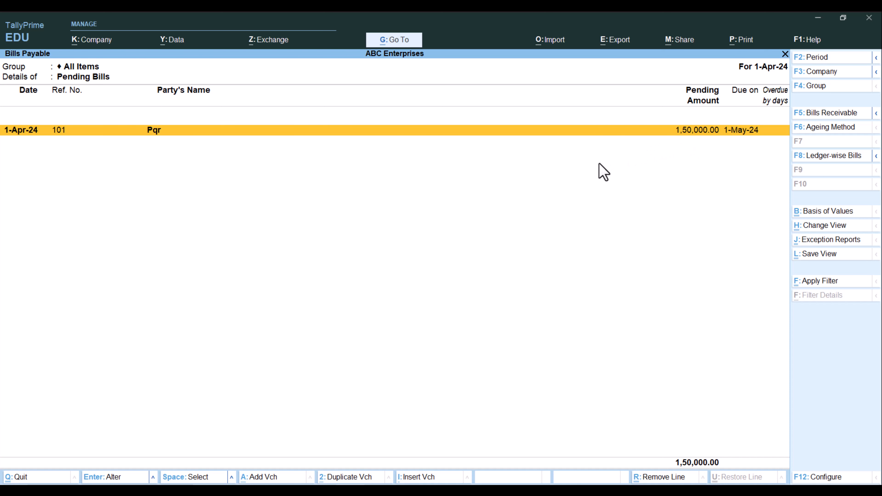
# - Close the Bills Payable report and return to the Gateway of Tally
pyautogui.press('Escape')
pyautogui.press('Escape')
pyautogui.press('Escape')
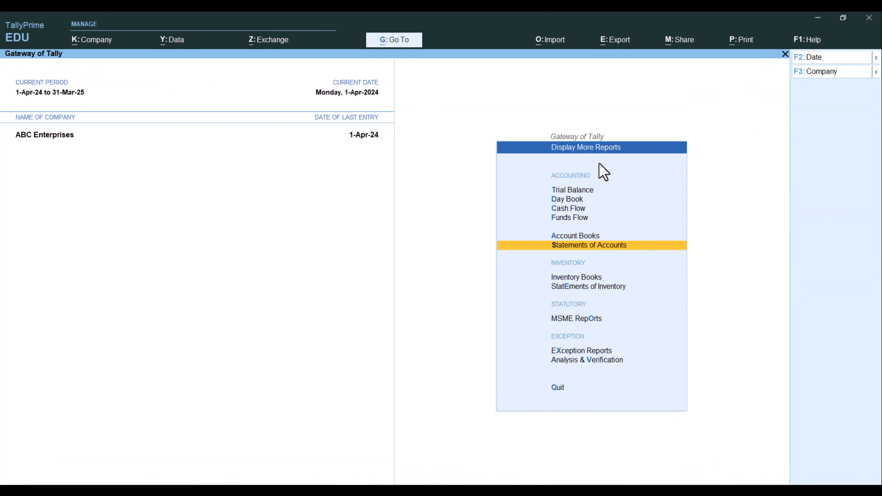
pyautogui.press('Escape')
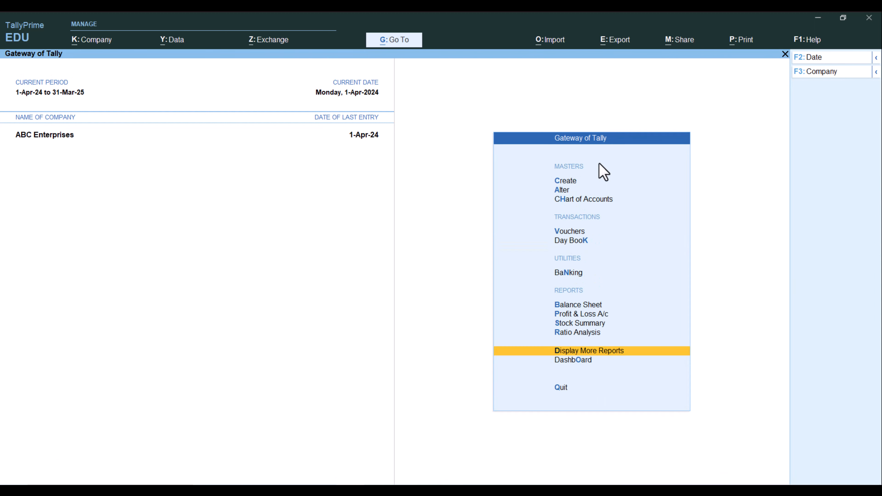
# - Start a purchase voucher with supplier invoice number 5003 dated 1-Apr-24
pyautogui.press('Up')
pyautogui.press('Up')
pyautogui.press('Up')
pyautogui.press('Up')
pyautogui.press('Up')
pyautogui.press('Up')
pyautogui.press('Up')
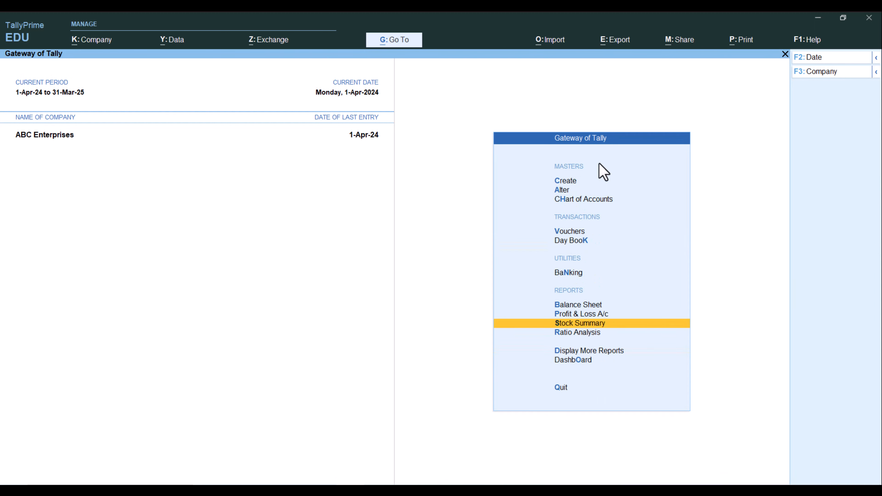
pyautogui.press('Return')
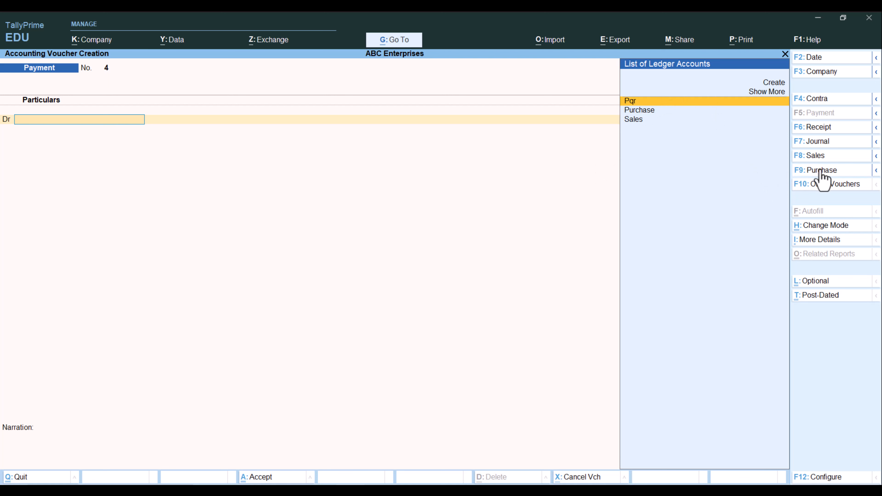
pyautogui.click(795, 171)
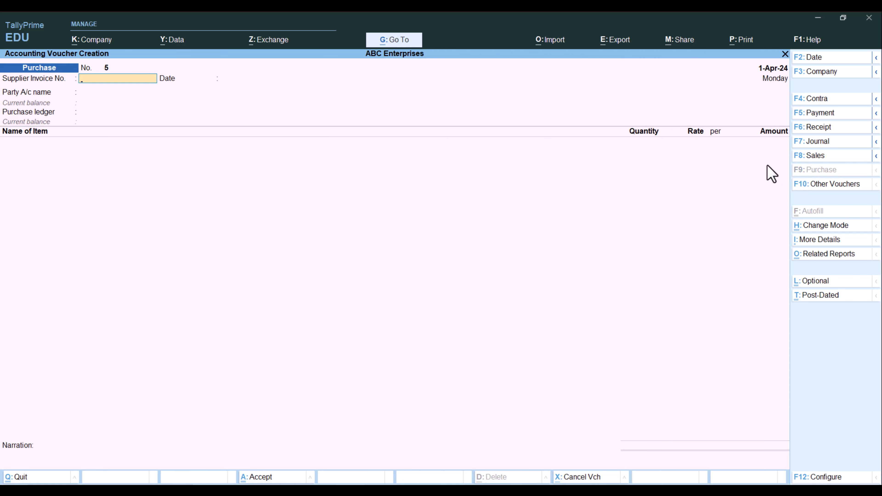
pyautogui.write('5003')
pyautogui.press('Return')
pyautogui.press('Return')
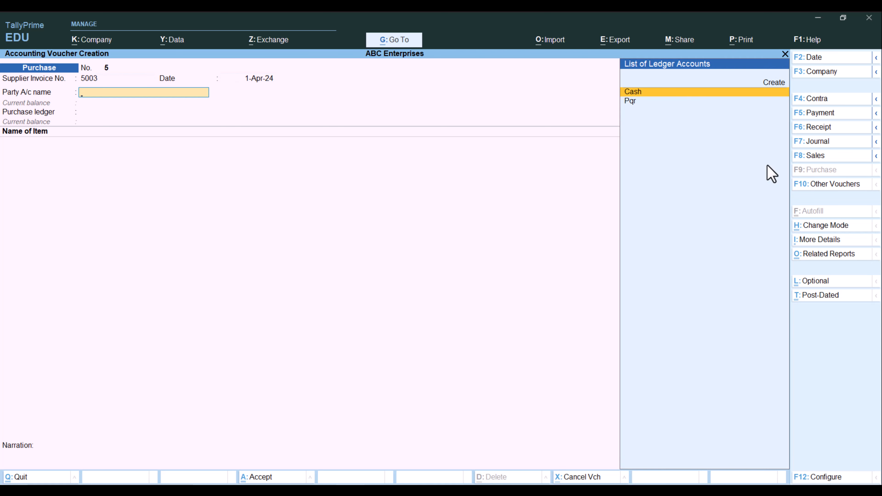
# - Create a new party ledger from the voucher with the supplier's name, grouped under Sundry Creditors
pyautogui.press('Up')
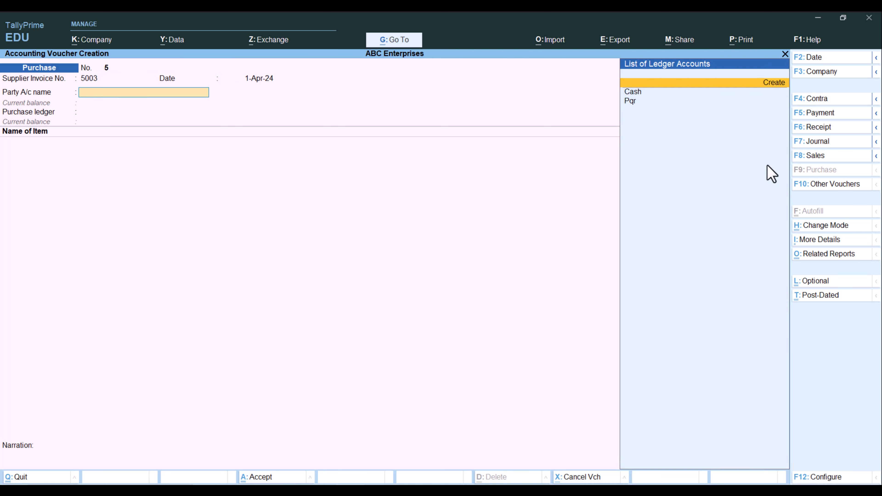
pyautogui.press('Return')
pyautogui.write('M')
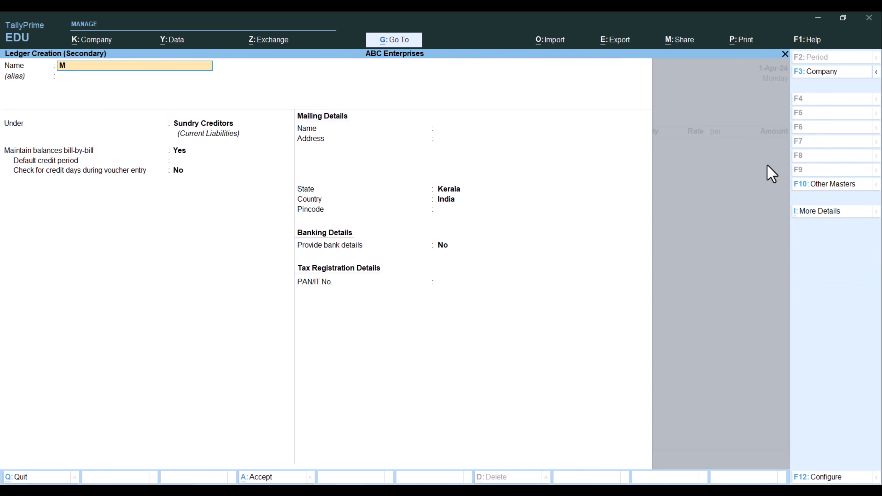
pyautogui.write('anu')
pyautogui.press('Return')
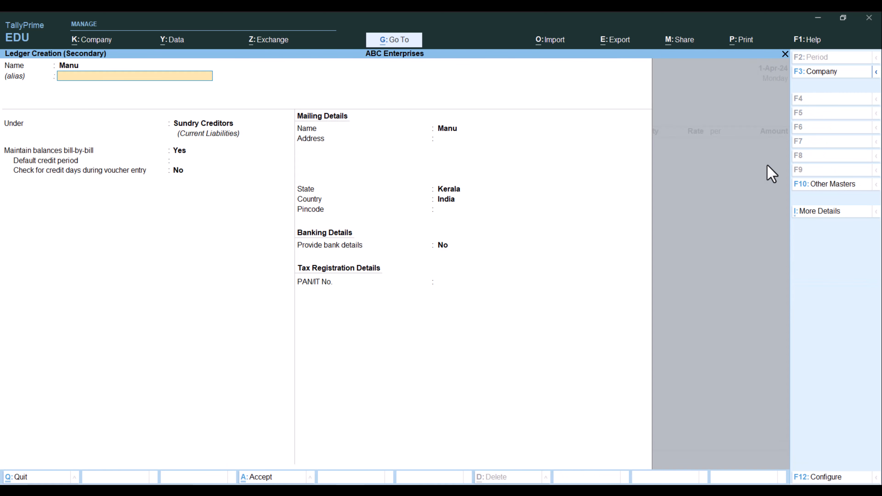
pyautogui.press('Return')
pyautogui.press('Return')
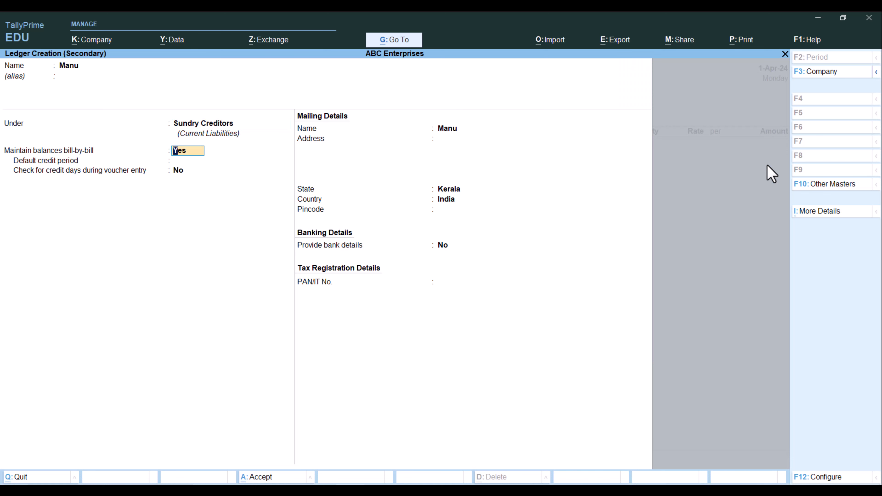
# - Keep bill-by-bill balances enabled, set the default credit period to 30 days, and save the supplier ledger
pyautogui.press('Return')
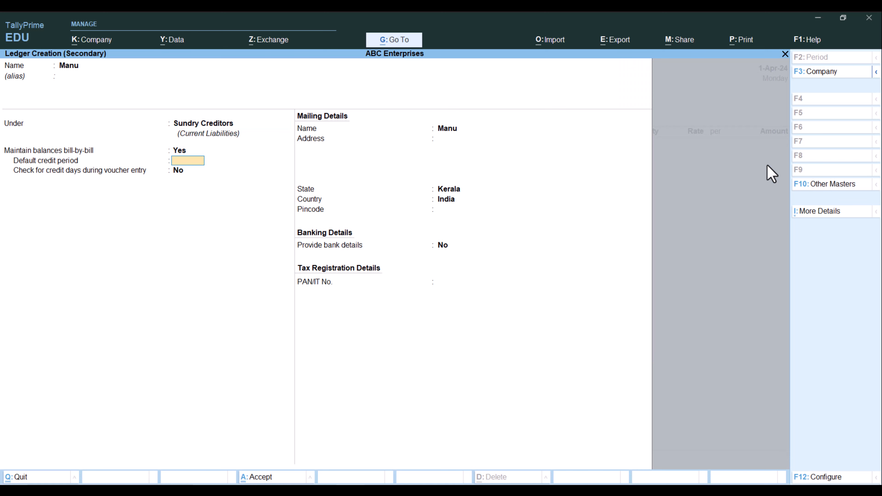
pyautogui.write('30')
pyautogui.press('Return')
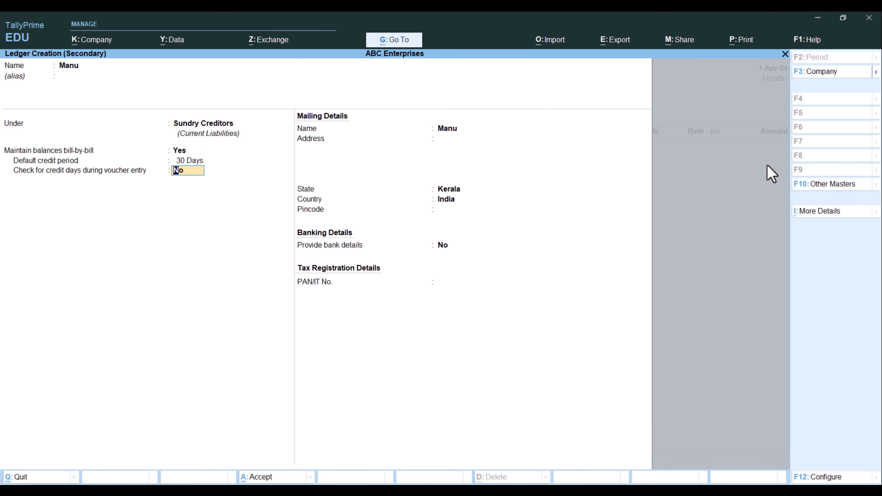
pyautogui.press('ctrl')
pyautogui.hotkey('ctrl', 'a')
# - Accept the receipt, order and party details for the supplier, keeping the 30 Days payment terms and Kerala as the state
pyautogui.press('Return')
pyautogui.press('Return')
pyautogui.press('Return')
pyautogui.press('Return')
pyautogui.press('Return')
pyautogui.press('Return')
pyautogui.press('Return')
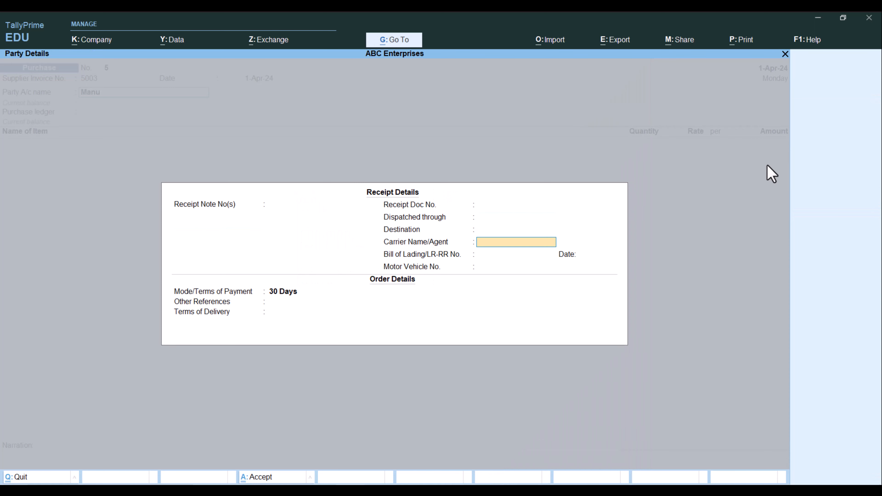
pyautogui.press('Return')
pyautogui.press('Return')
pyautogui.press('Return')
pyautogui.press('Return')
pyautogui.press('Return')
pyautogui.press('Return')
pyautogui.press('Return')
pyautogui.press('Return')
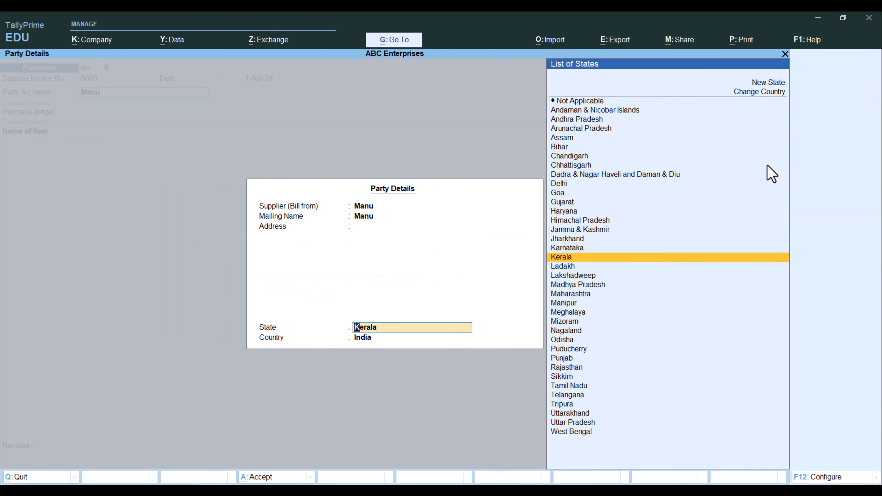
pyautogui.press('BackSpace')
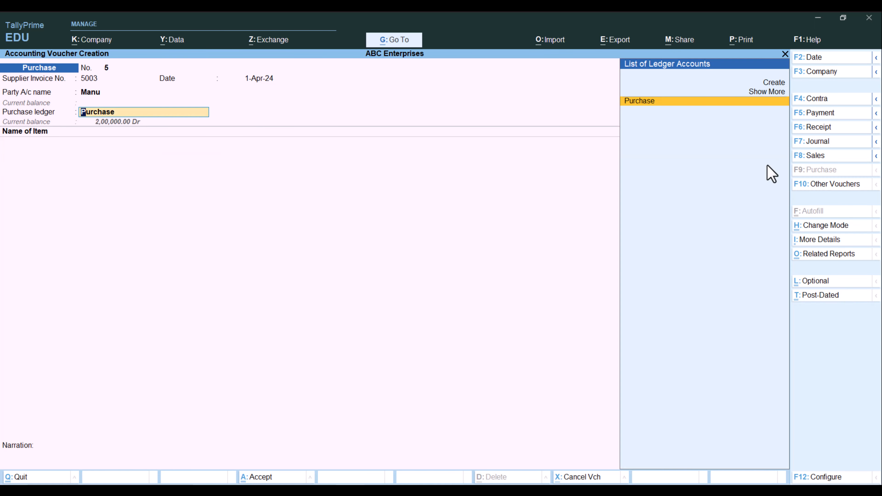
# - Accept the Purchase ledger and add 15 nos of Lg Tv at a rate of 10,000.00
pyautogui.press('Return')
pyautogui.press('Down')
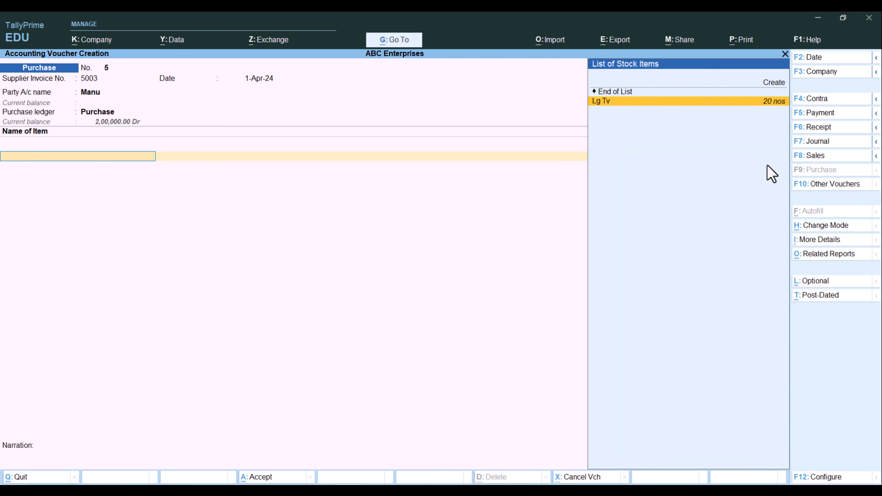
pyautogui.press('Return')
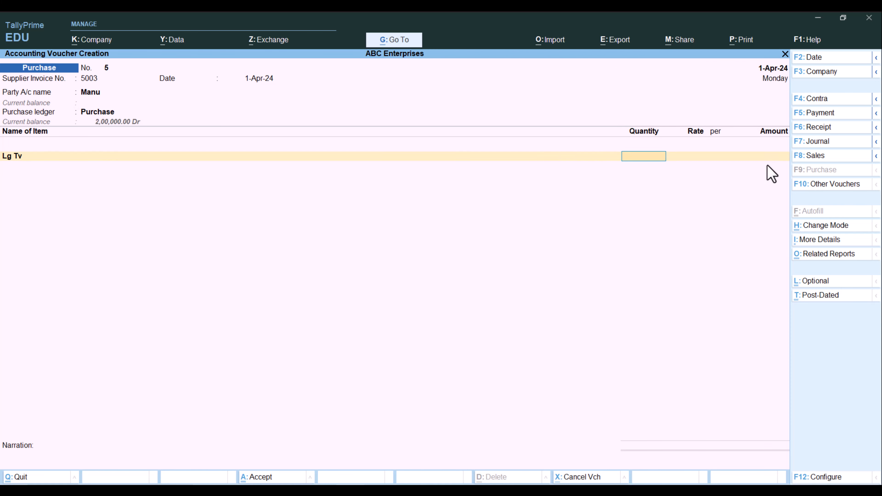
pyautogui.write('14')
pyautogui.press('BackSpace')
pyautogui.write('5')
pyautogui.press('Return')
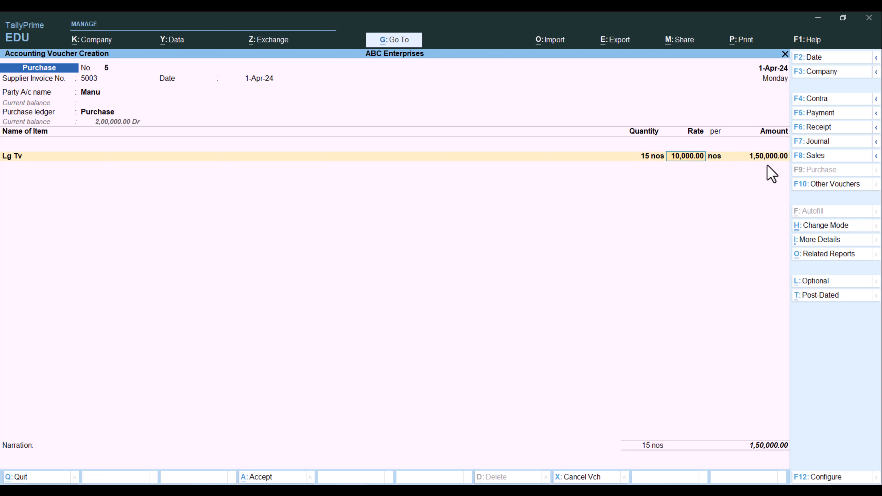
pyautogui.press('Return')
pyautogui.press('Return')
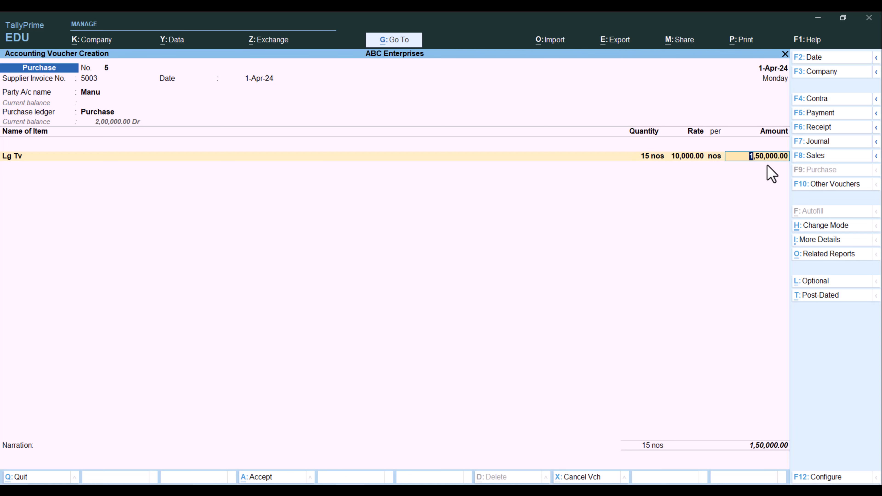
# - Allocate 1,50,000.00 Cr as New Ref 5003 with 30 days' credit and save the purchase voucher
pyautogui.press('Return')
pyautogui.press('Return')
pyautogui.press('Return')
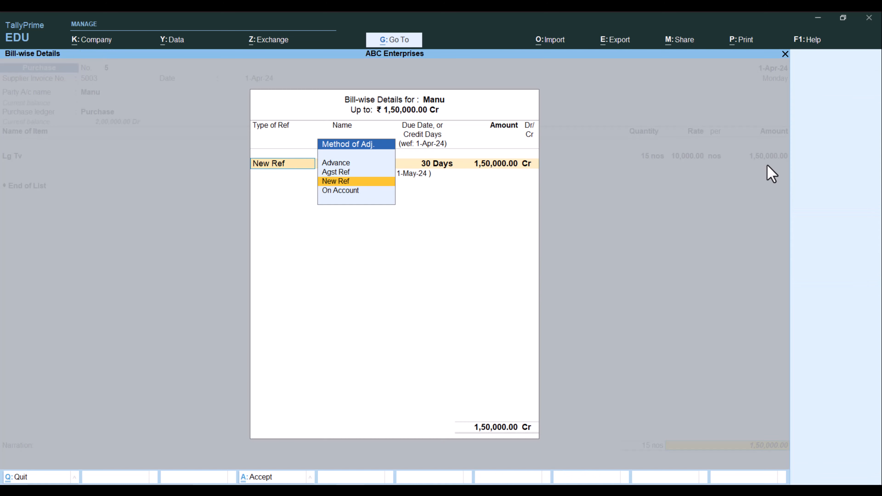
pyautogui.press('Return')
pyautogui.press('Return')
pyautogui.press('Return')
pyautogui.press('Return')
pyautogui.press('Return')
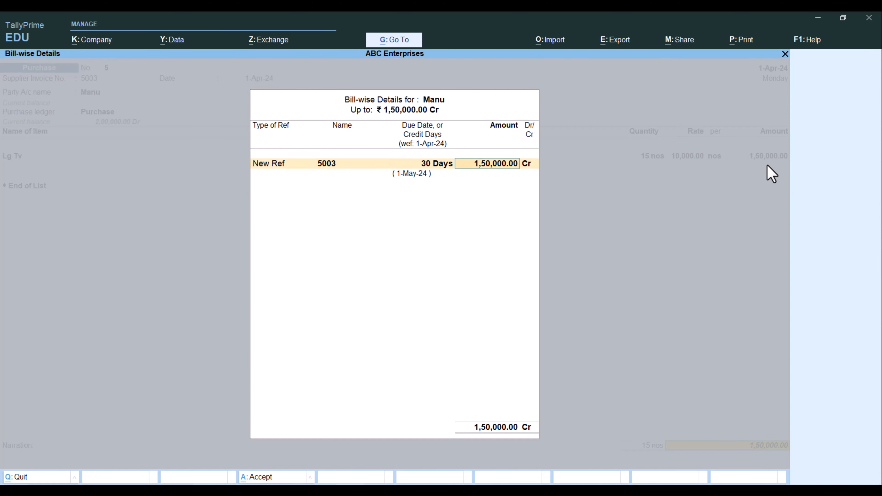
pyautogui.press('Return')
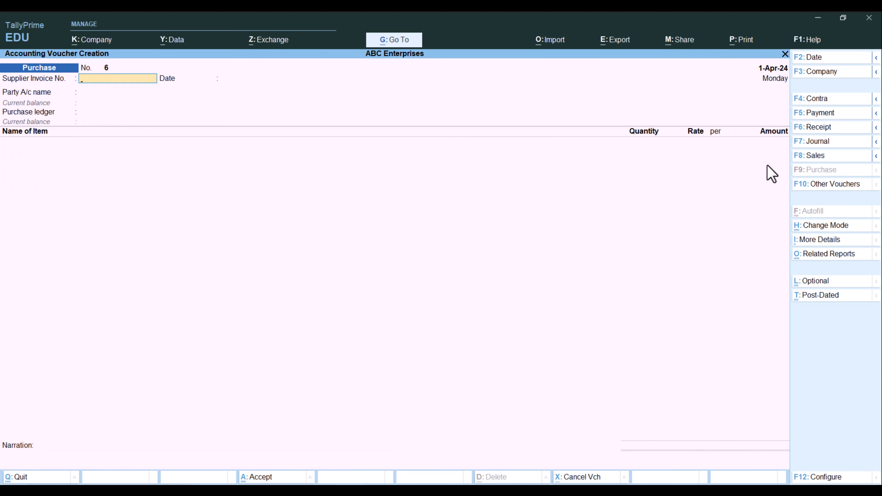
# - Leave the blank purchase voucher and open Display More Reports from the Gateway of Tally
pyautogui.press('Escape')
pyautogui.press('Down')
pyautogui.press('Down')
pyautogui.press('Down')
pyautogui.press('Down')
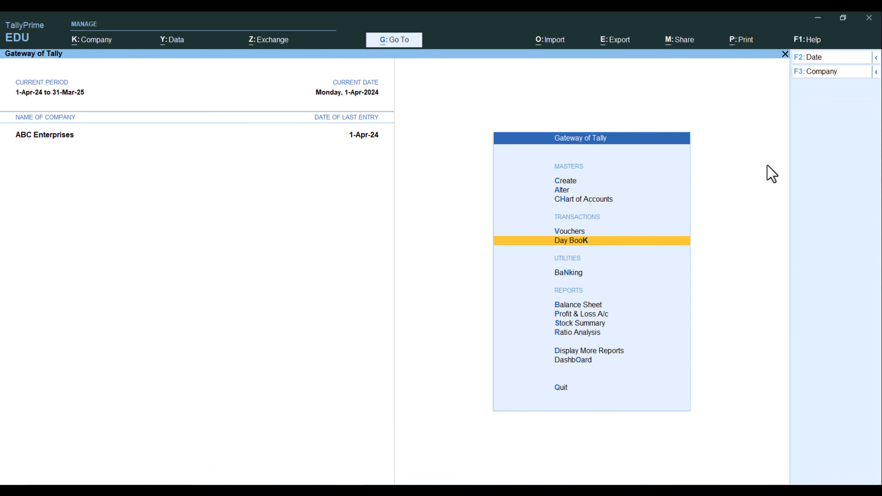
pyautogui.press('Down')
pyautogui.press('Down')
pyautogui.press('Down')
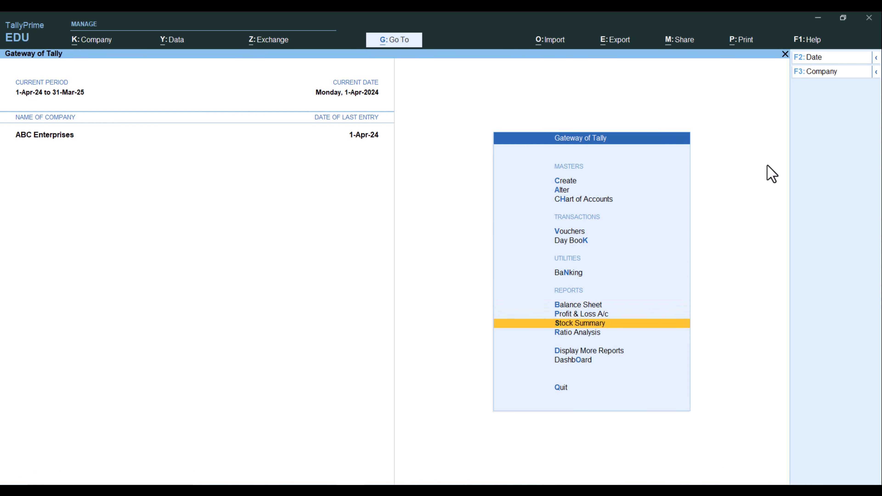
pyautogui.press('Return')
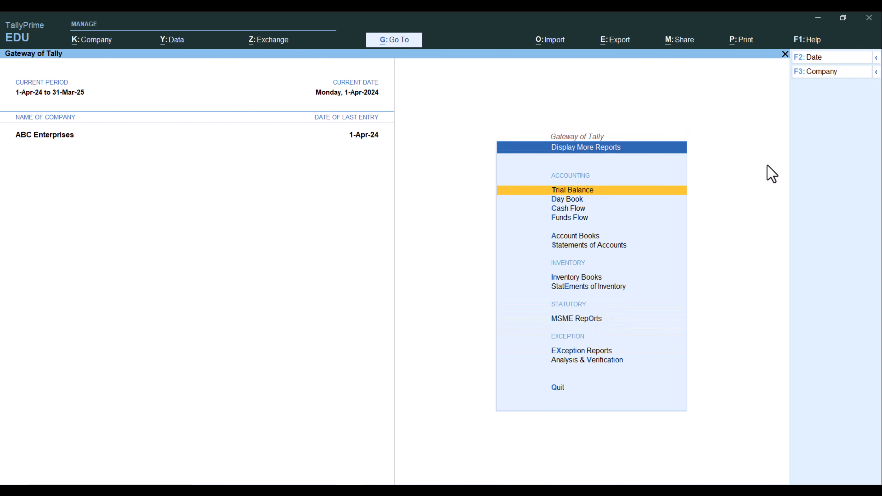
# - Open the Payables outstandings report under Statements of Accounts to review the pending bills
pyautogui.press('Down')
pyautogui.press('Down')
pyautogui.press('Down')
pyautogui.press('Down')
pyautogui.press('Down')
pyautogui.press('Down')
pyautogui.press('Down')
pyautogui.press('Up')
pyautogui.press('Up')
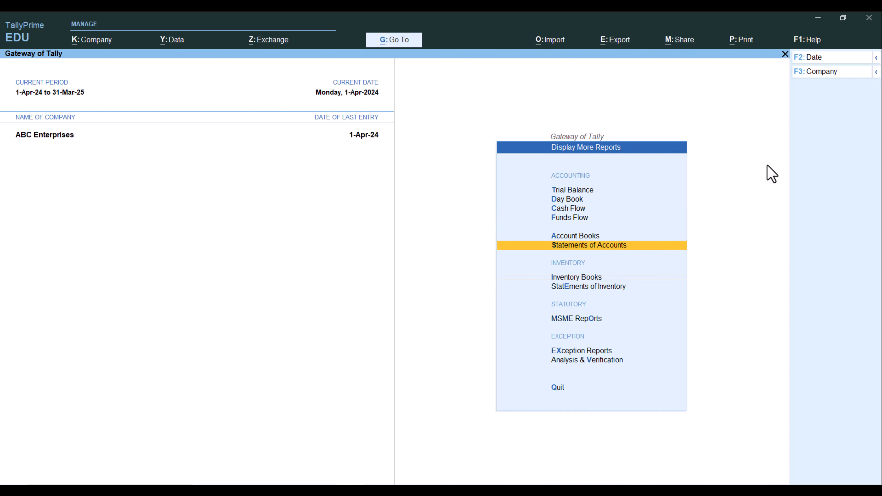
pyautogui.press('Return')
pyautogui.press('Return')
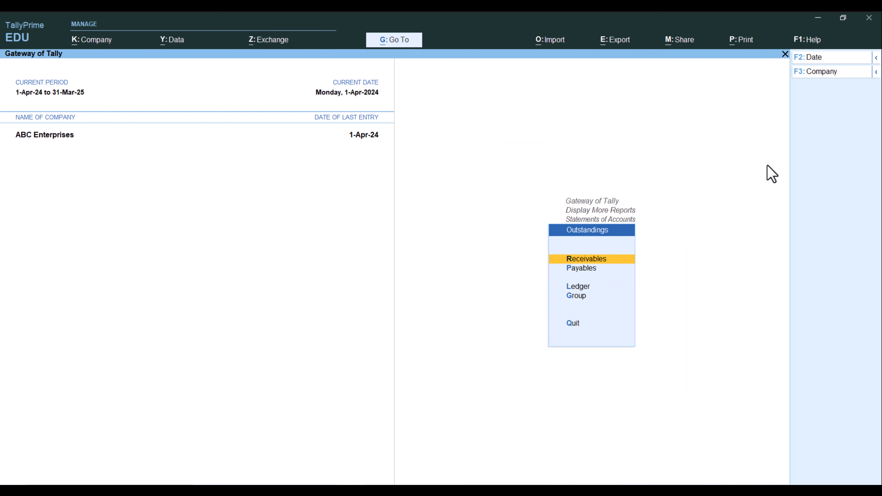
pyautogui.press('Down')
pyautogui.press('Return')
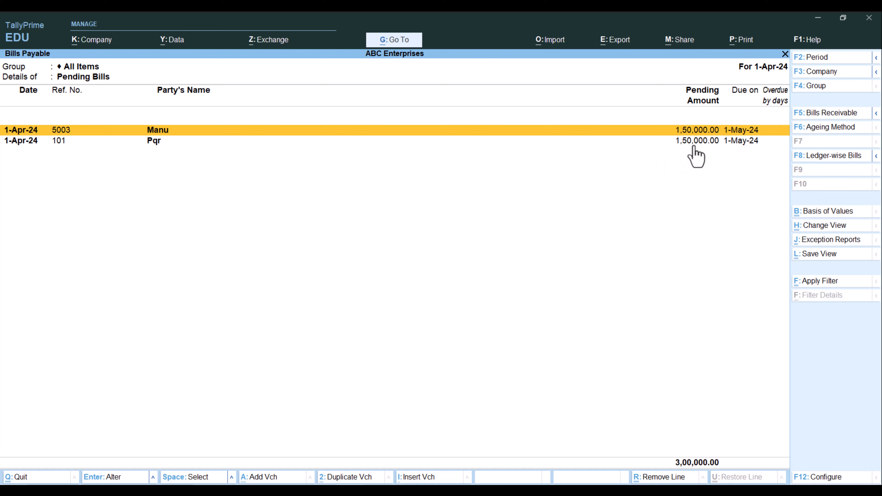
# - Leave the Bills Payable report, return to the Gateway of Tally and open a new purchase voucher
pyautogui.press('Escape')
pyautogui.press('Escape')
pyautogui.press('Escape')
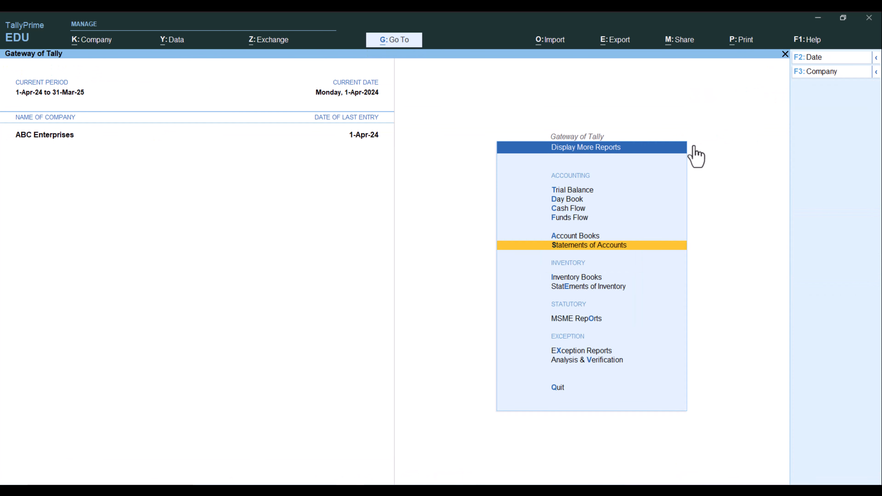
pyautogui.press('Escape')
pyautogui.press('Up')
pyautogui.press('Up')
pyautogui.press('Up')
pyautogui.press('Up')
pyautogui.press('Up')
pyautogui.press('Up')
pyautogui.press('Up')
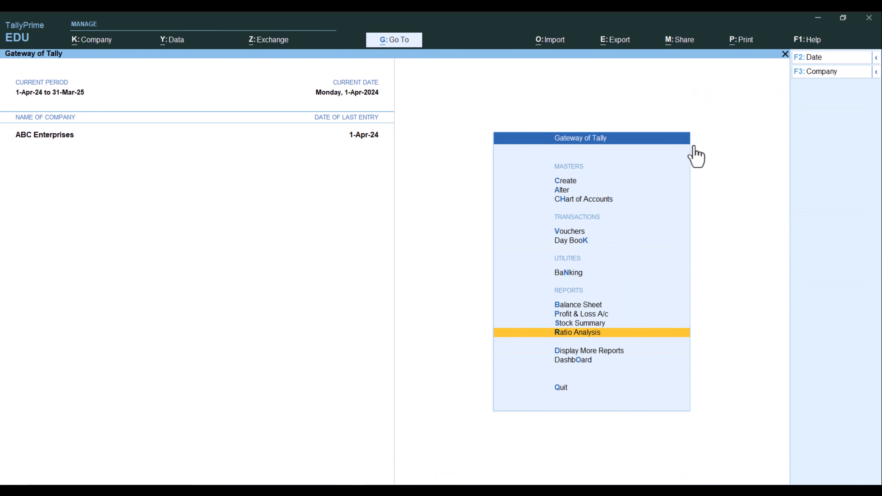
pyautogui.press('Return')
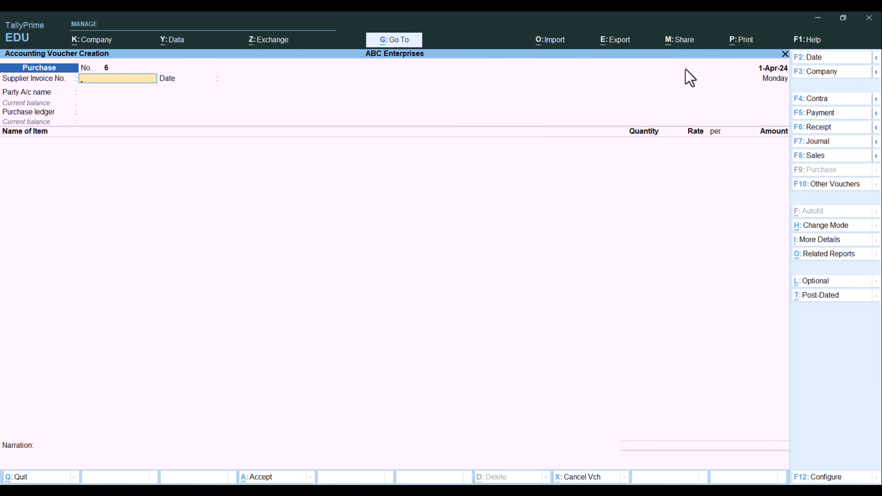
# - Set the purchase voucher date to 1-Jun-24 and enter supplier invoice number 123 with the same date
pyautogui.click(821, 58)
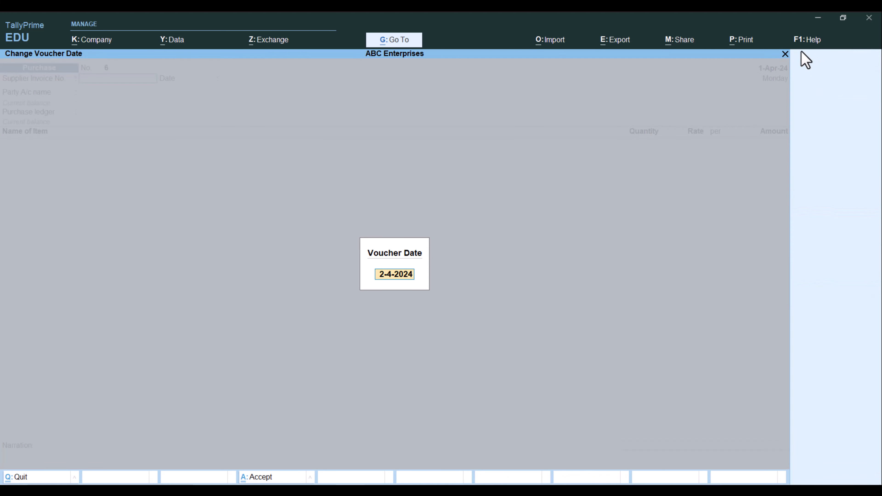
pyautogui.write('1.6')
pyautogui.press('Return')
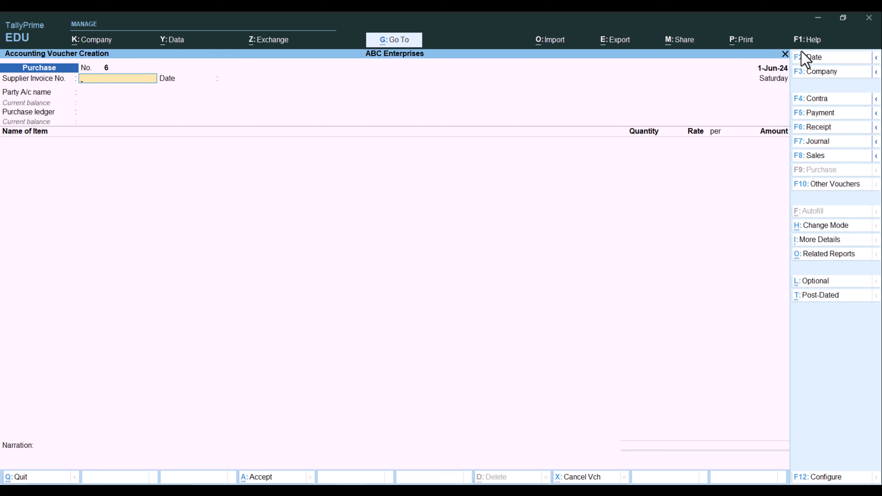
pyautogui.write('123')
pyautogui.press('Return')
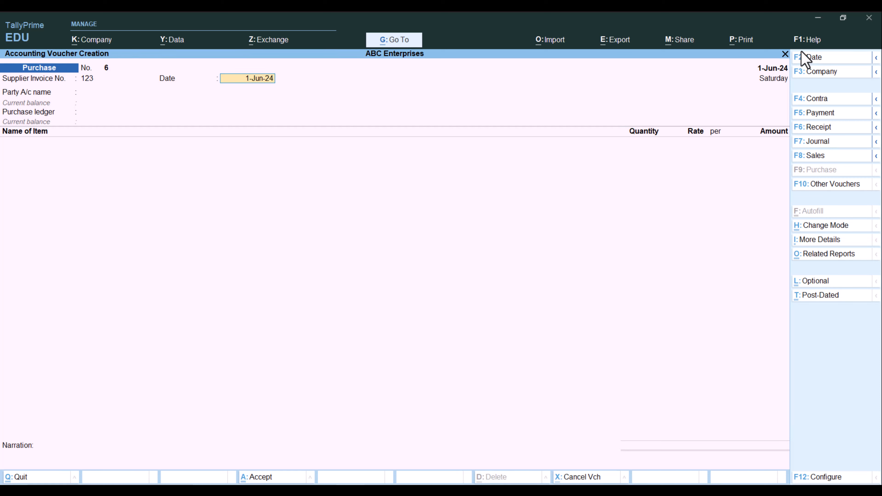
pyautogui.press('Return')
# - Choose Pqr as the party account and pass over the receipt detail fields, leaving them blank
pyautogui.press('Down')
pyautogui.press('Down')
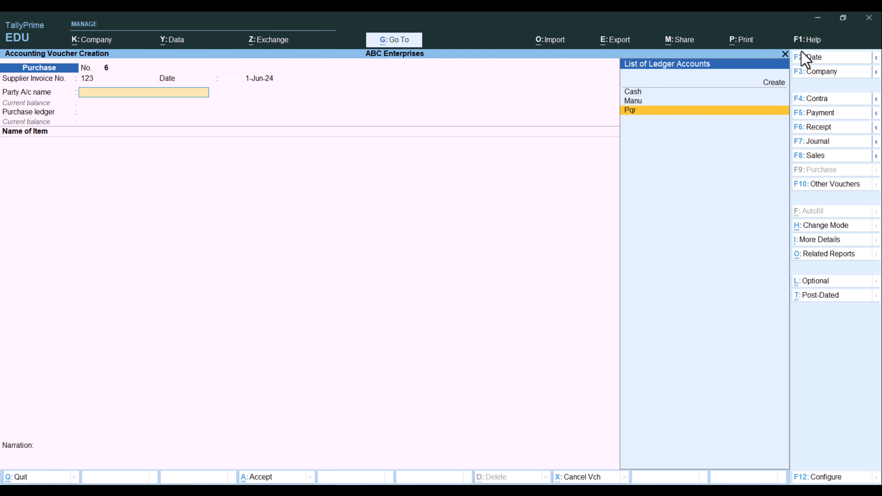
pyautogui.press('Return')
pyautogui.press('Return')
pyautogui.press('Return')
pyautogui.press('Return')
pyautogui.press('Return')
pyautogui.press('Return')
pyautogui.press('Return')
pyautogui.press('Return')
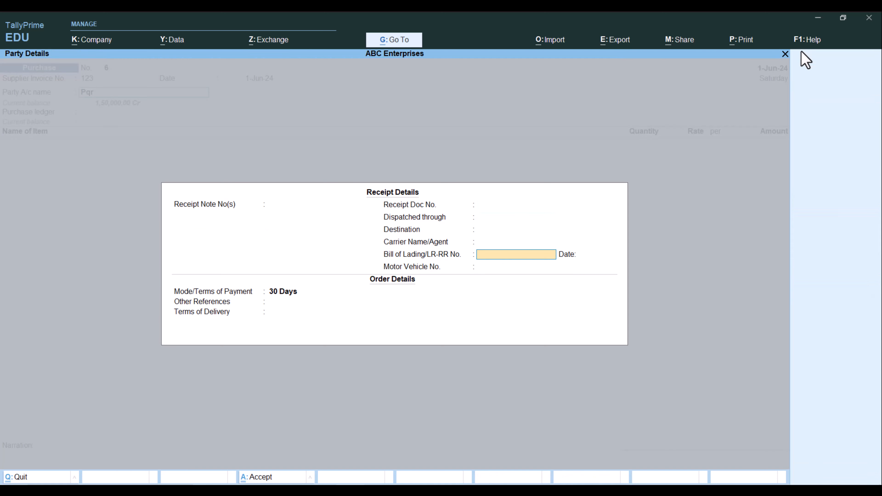
# - Accept the 30 Days payment terms, the party details with Kerala as the state, and the Purchase ledger
pyautogui.press('Return')
pyautogui.press('Return')
pyautogui.press('Return')
pyautogui.press('Return')
pyautogui.press('Return')
pyautogui.press('Return')
pyautogui.press('Return')
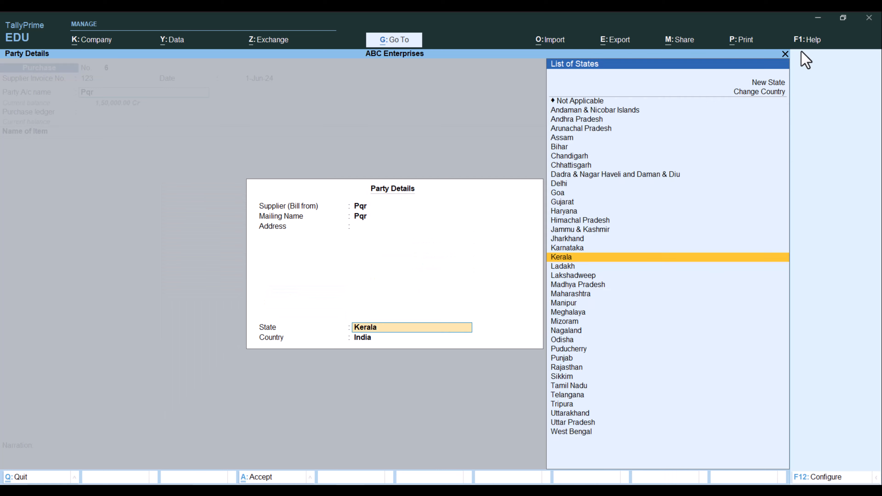
pyautogui.press('Return')
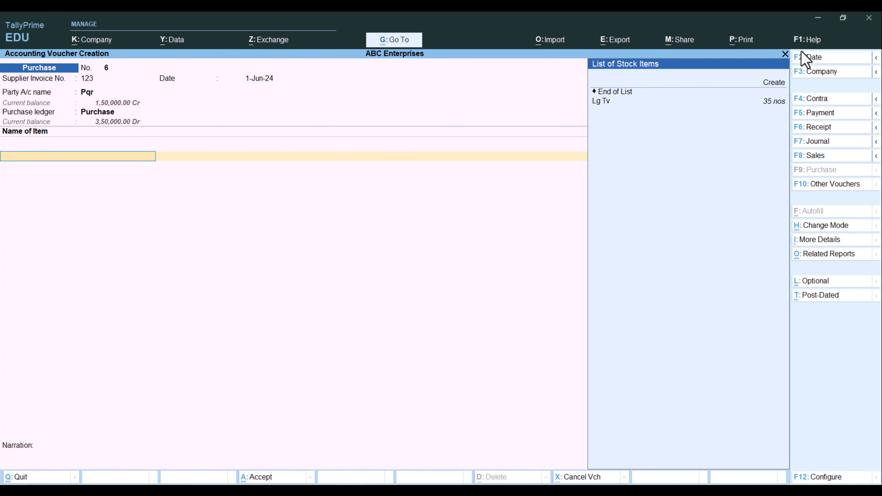
# - Add 5 nos of Lg Tv at a rate of 10,000.00 to the purchase voucher
pyautogui.press('Down')
pyautogui.press('Return')
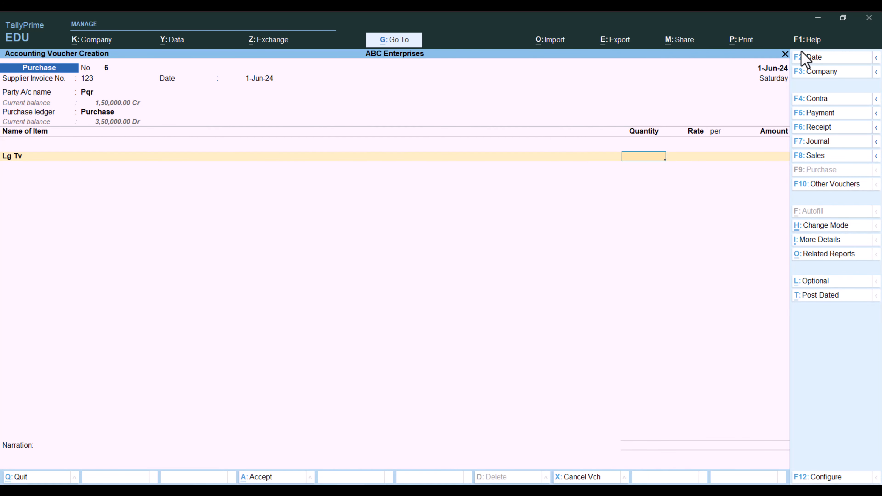
pyautogui.write('5')
pyautogui.press('Return')
pyautogui.press('Return')
pyautogui.press('Return')
pyautogui.press('Return')
pyautogui.press('Return')
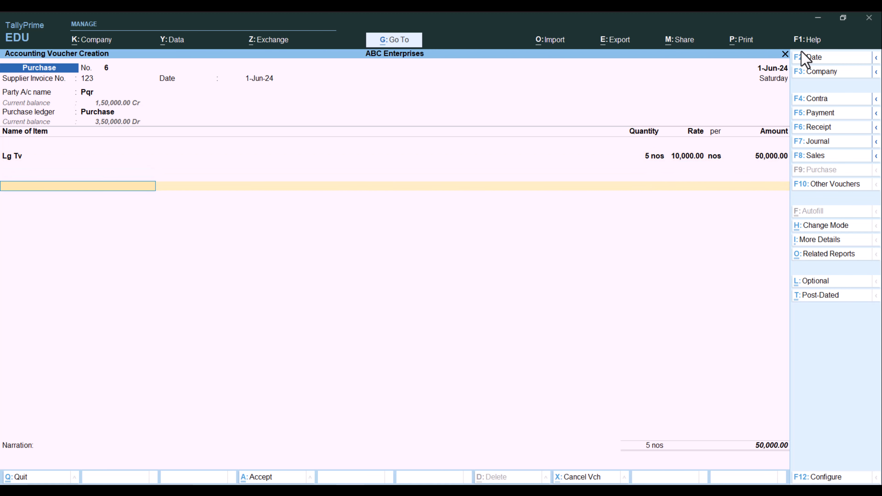
# - Allocate 50,000.00 Cr as New Ref 123 with 30 days' credit and save the purchase voucher
pyautogui.press('Return')
pyautogui.press('Return')
pyautogui.press('Return')
pyautogui.press('Return')
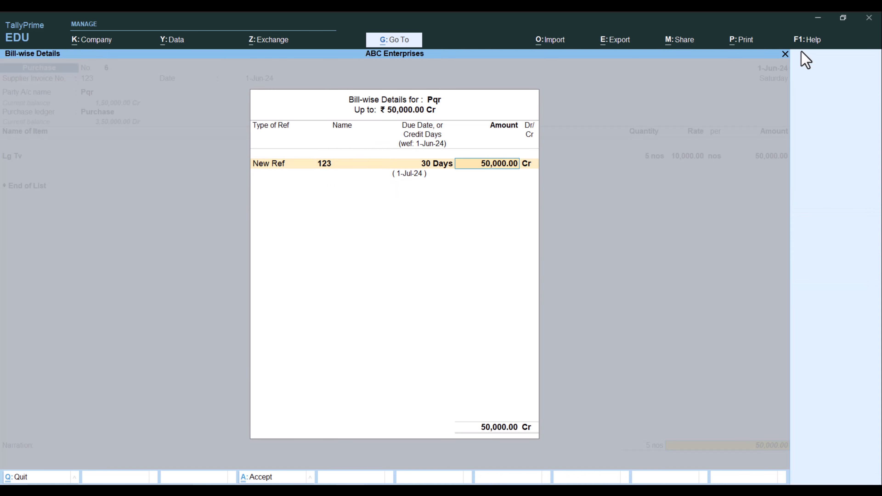
pyautogui.press('Return')
pyautogui.press('Return')
pyautogui.press('Return')
pyautogui.press('Return')
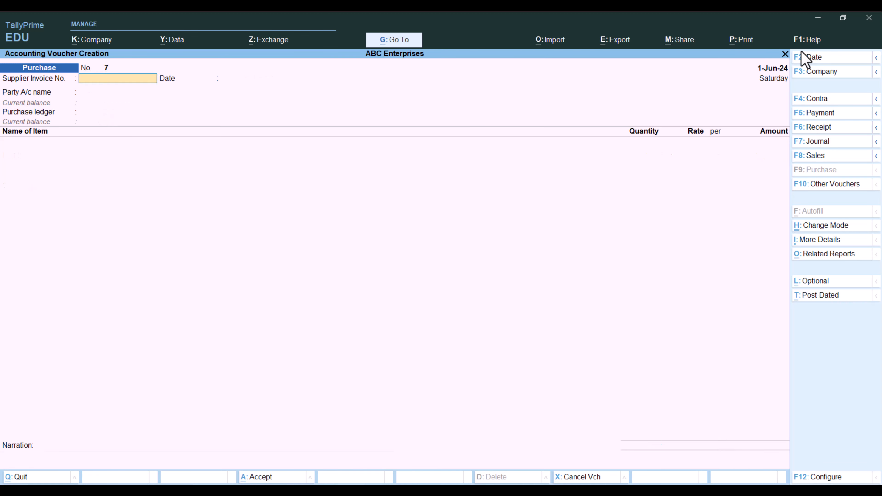
# - Leave the blank purchase voucher and open Display More Reports from the Gateway of Tally
pyautogui.press('Escape')
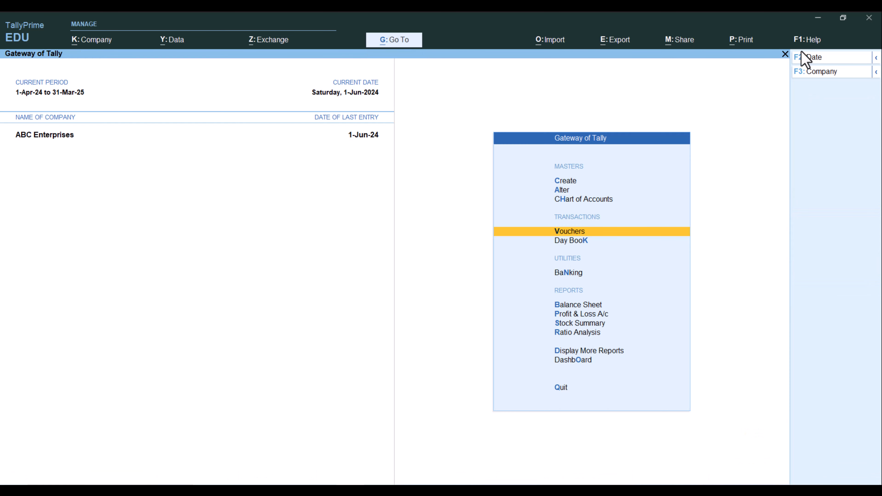
pyautogui.press('Down')
pyautogui.press('Down')
pyautogui.press('Down')
pyautogui.press('Down')
pyautogui.press('Down')
pyautogui.press('Down')
pyautogui.press('Down')
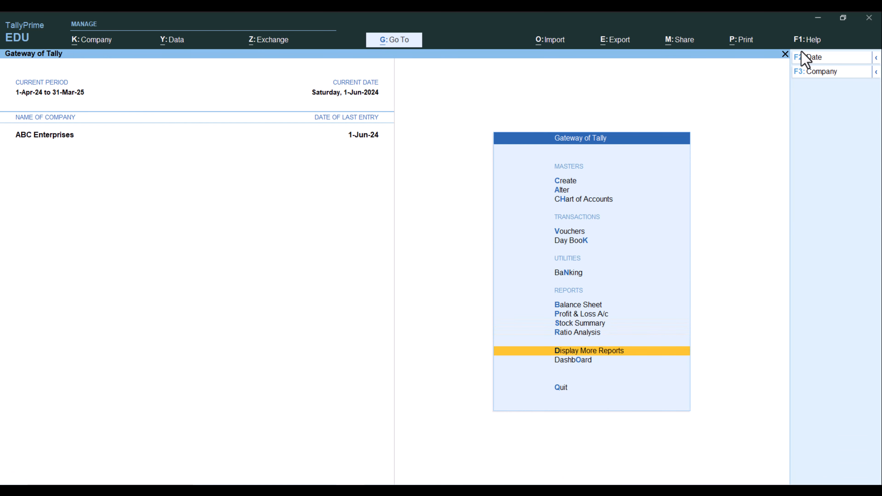
pyautogui.press('Return')
# - Open the Bills Payable report from the Outstandings in Statements of Accounts
pyautogui.press('Down')
pyautogui.press('Down')
pyautogui.press('Down')
pyautogui.press('Down')
pyautogui.press('Down')
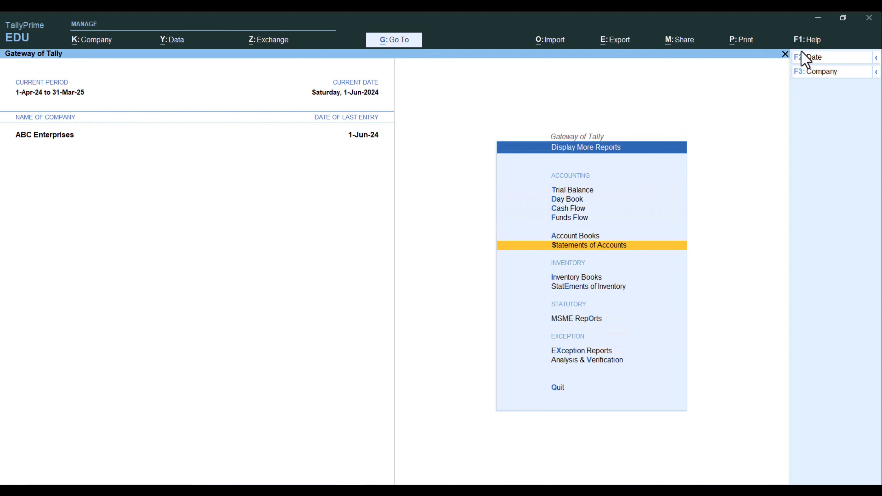
pyautogui.press('Return')
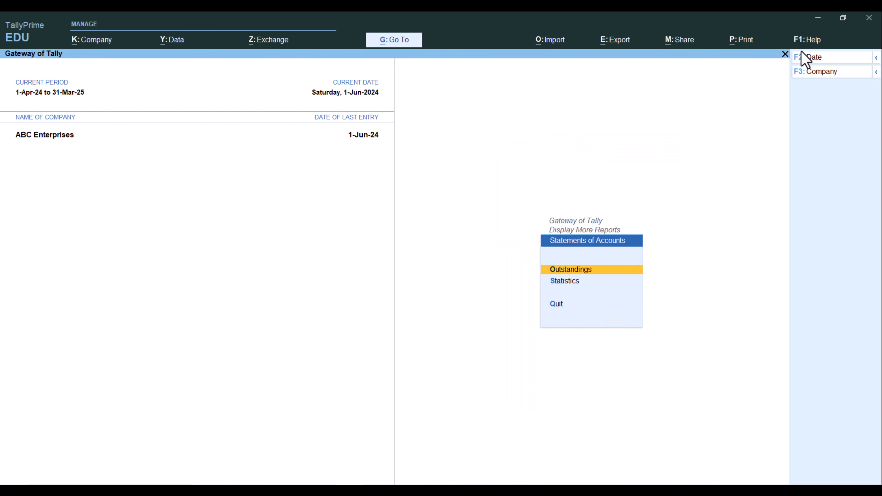
pyautogui.press('Return')
pyautogui.press('Down')
pyautogui.press('Return')
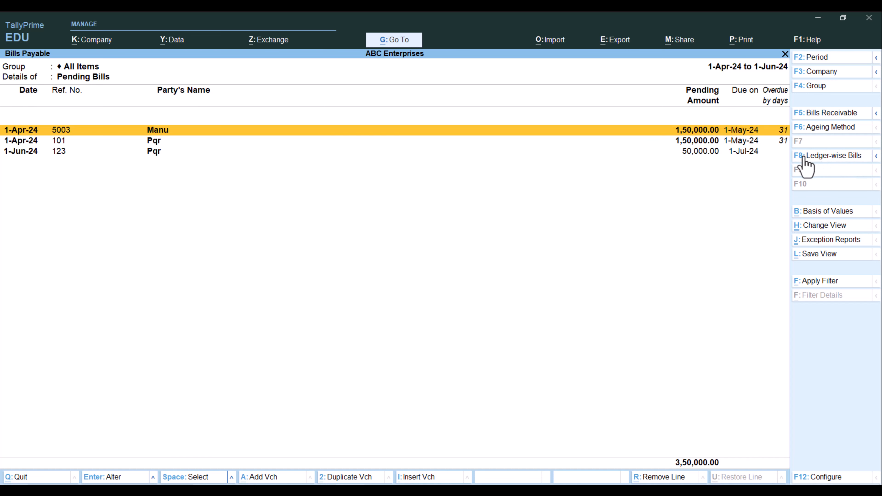
# - Show the pending bills ledger-wise and examine bills 101 and 123 of Pqr
pyautogui.click(826, 157)
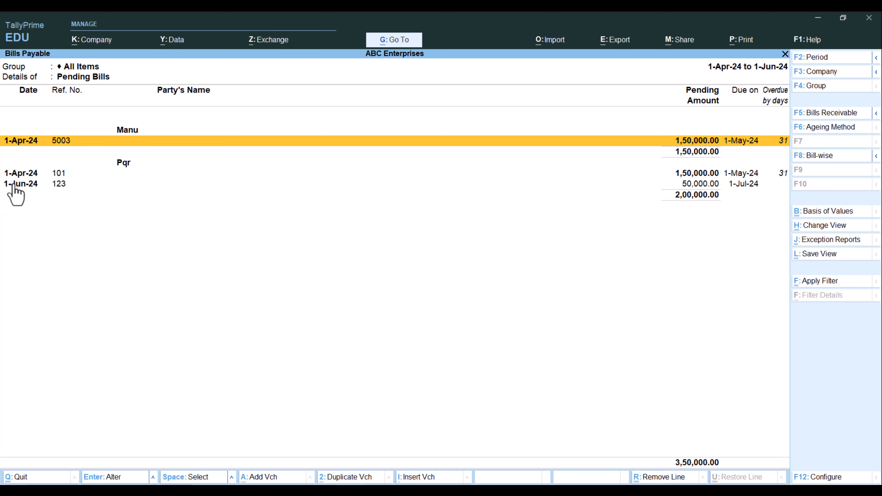
pyautogui.click(65, 173)
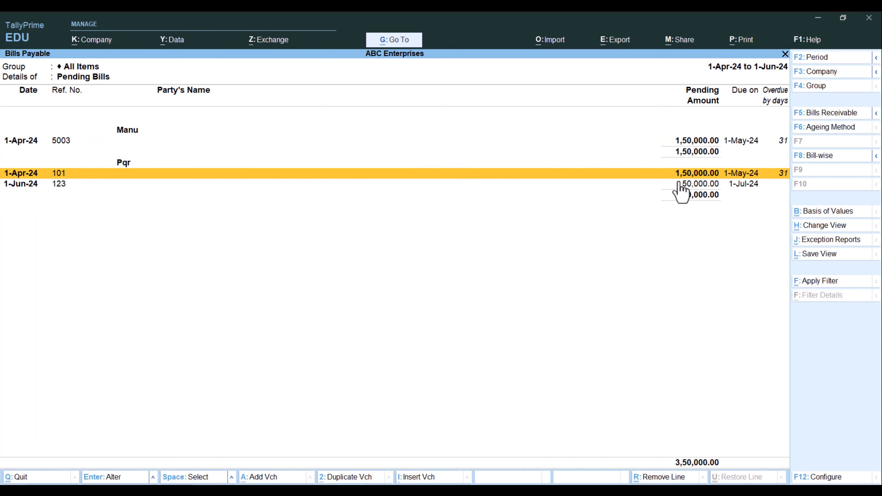
pyautogui.click(696, 185)
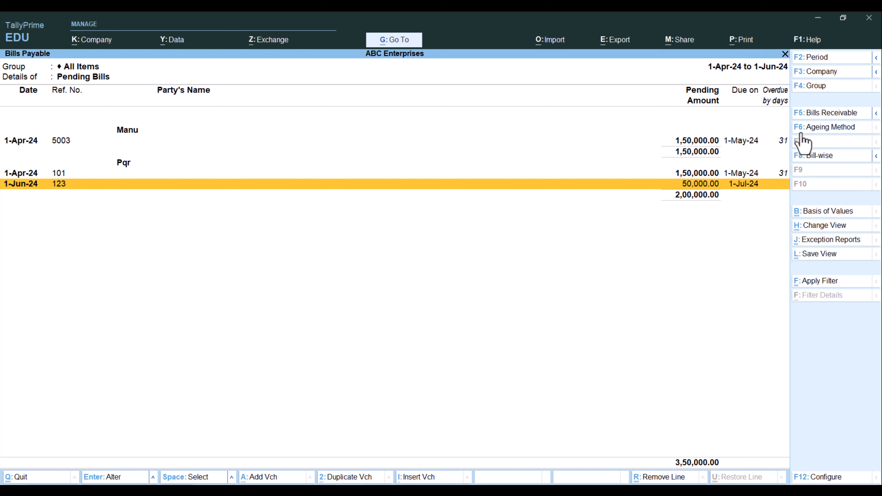
# - Apply Ageing by Bill Date to the pending bills, accepting the slabs 0 to 30, 30 to 60 and above 60 days
pyautogui.click(836, 128)
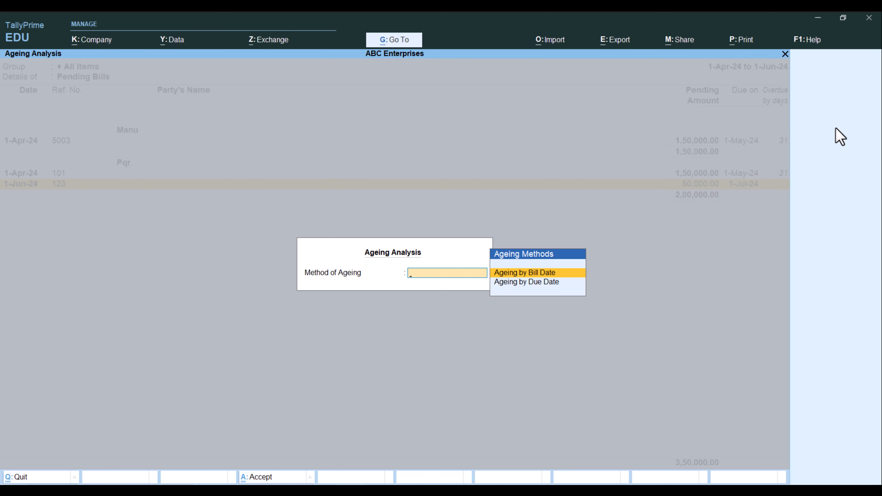
pyautogui.press('Return')
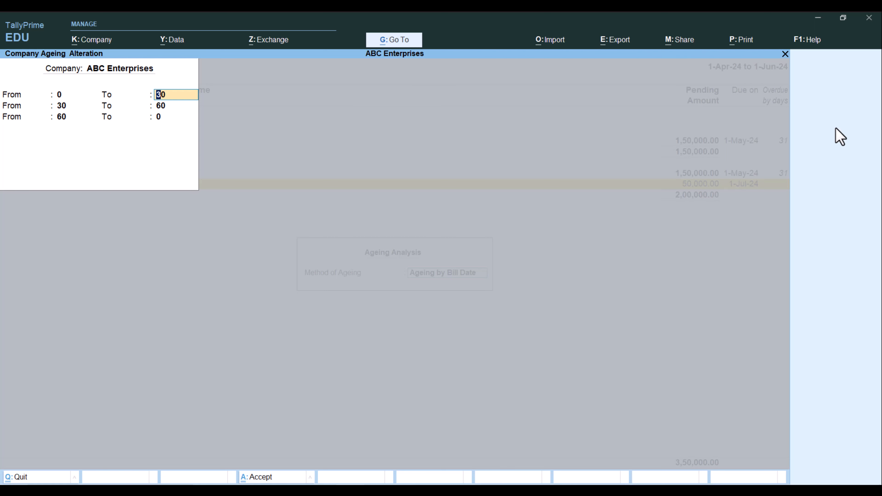
pyautogui.press('Return')
pyautogui.press('Return')
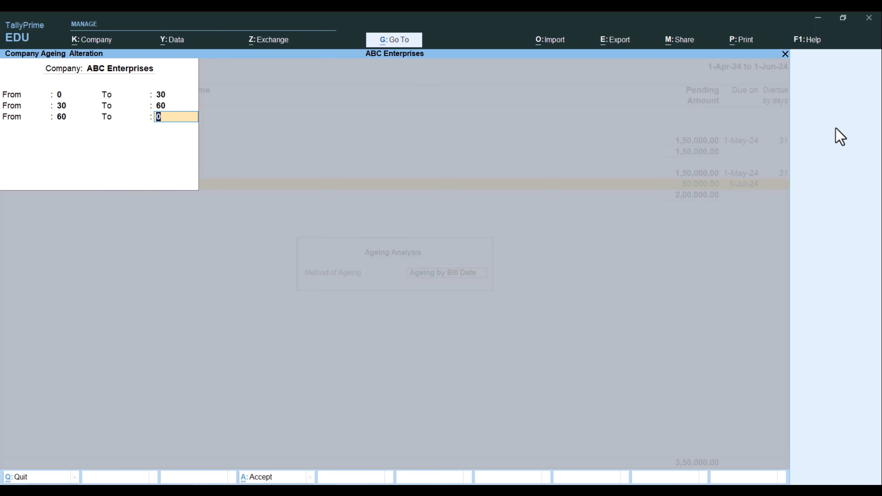
pyautogui.press('Return')
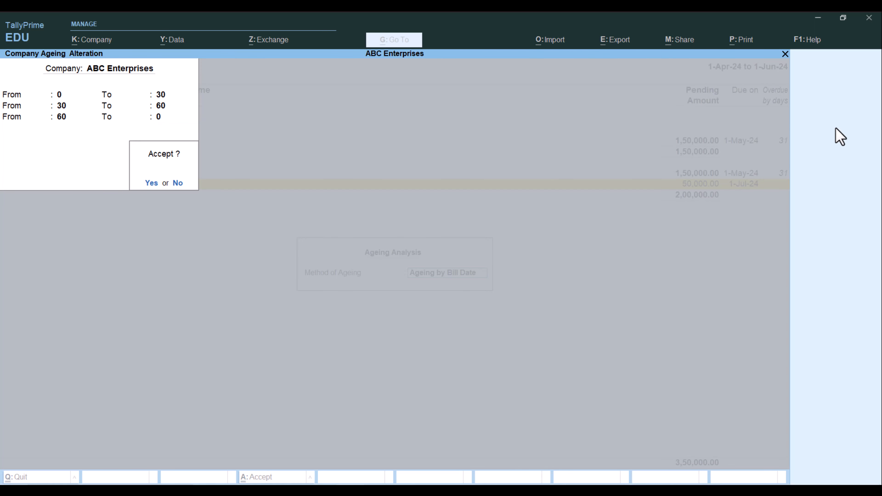
pyautogui.press('Return')
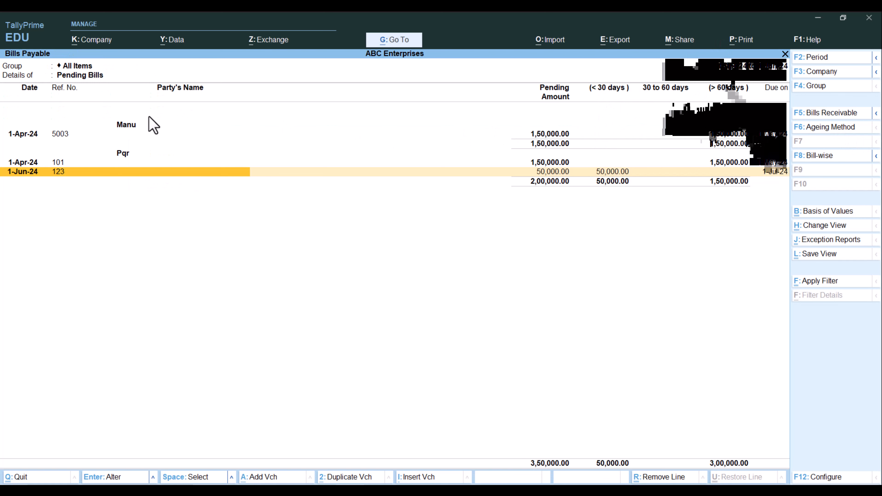
# - Examine the ageing slabs of bills 5003, 101 and 123, and return to the Outstandings choices
pyautogui.click(65, 137)
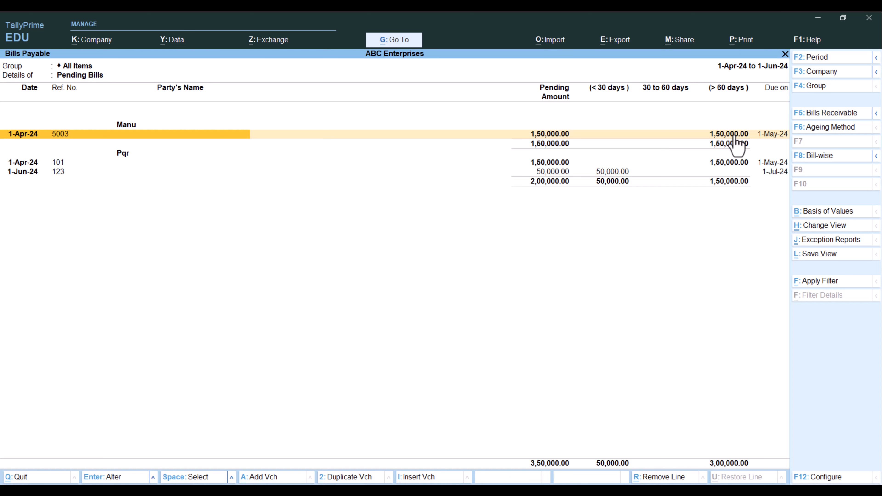
pyautogui.click(151, 152)
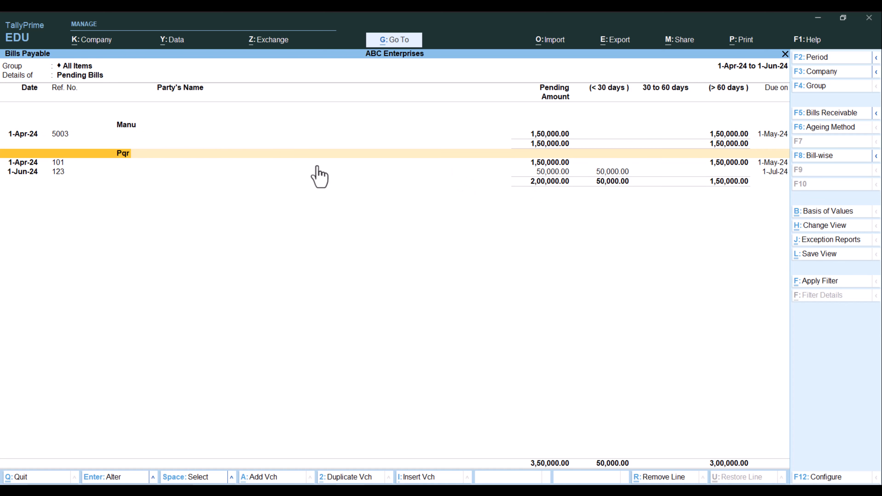
pyautogui.click(738, 165)
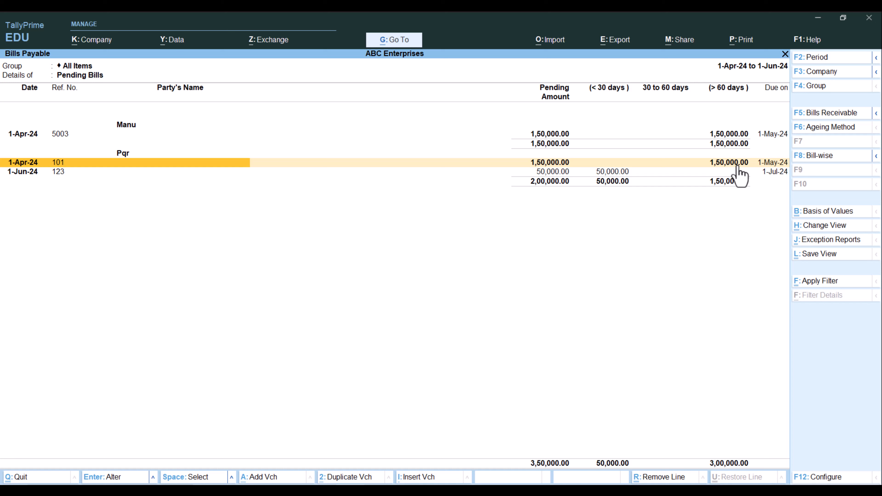
pyautogui.click(609, 172)
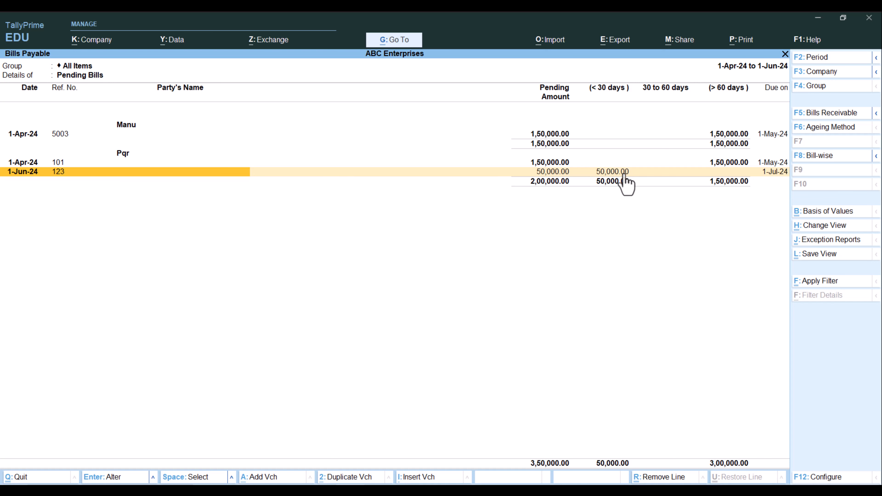
pyautogui.press('Escape')
pyautogui.press('Escape')
pyautogui.press('Escape')
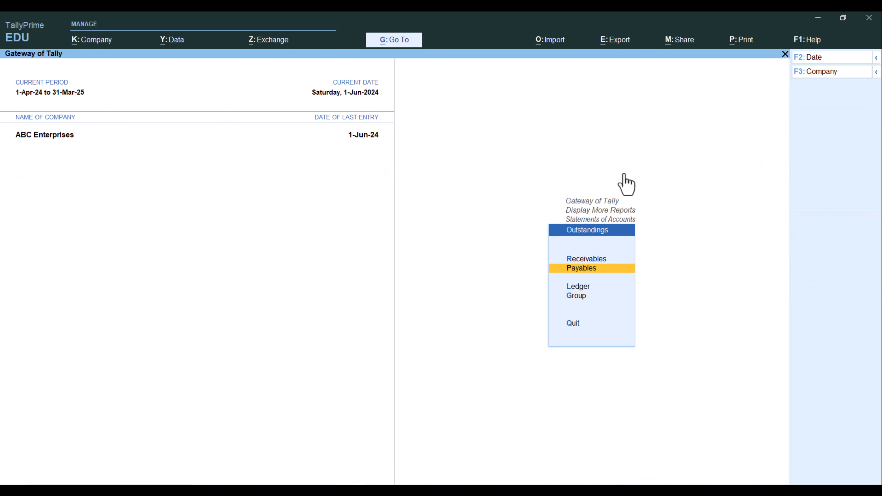
# - Return to the Gateway of Tally and open a new Sales voucher
pyautogui.press('Escape')
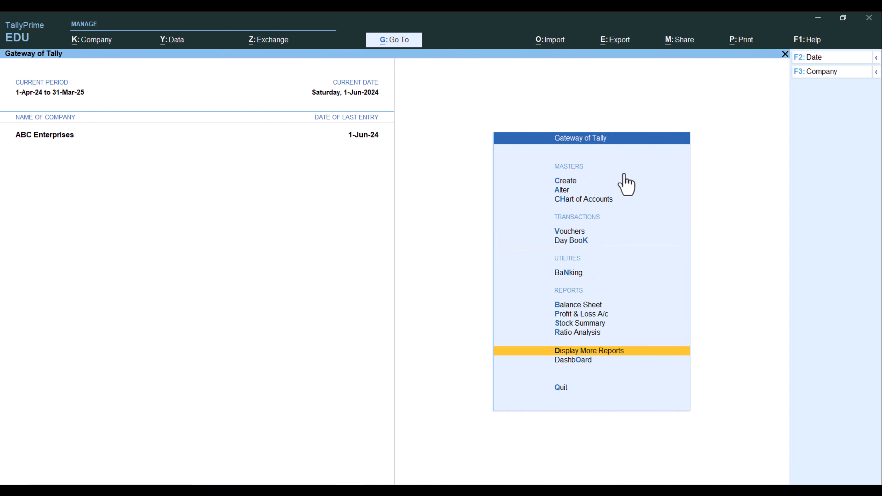
pyautogui.press('Up')
pyautogui.press('Up')
pyautogui.press('Up')
pyautogui.press('Up')
pyautogui.press('Up')
pyautogui.press('Up')
pyautogui.press('Up')
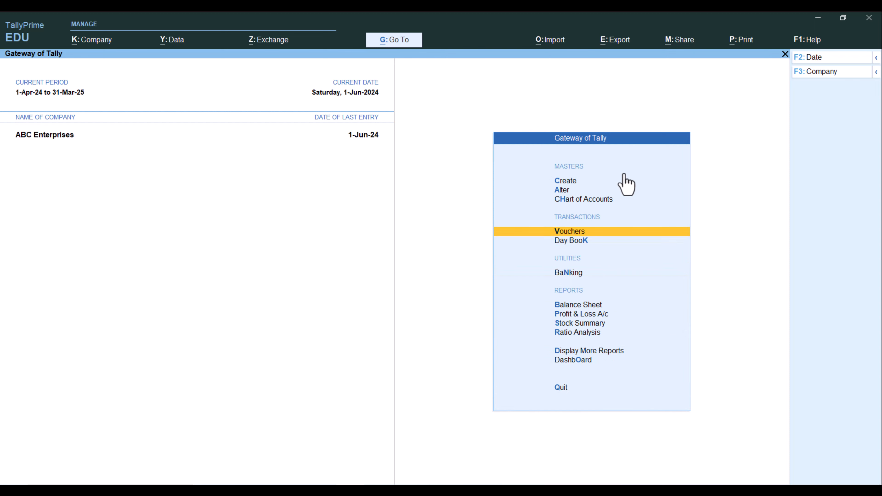
pyautogui.press('Return')
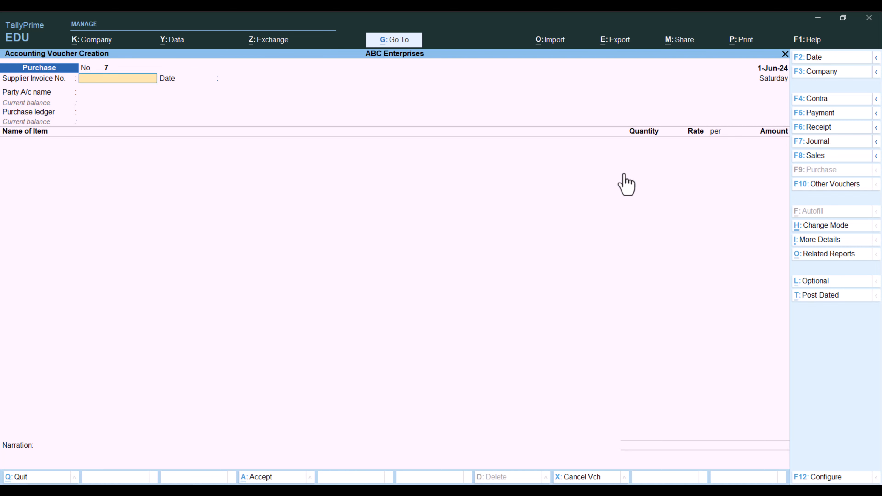
pyautogui.click(809, 155)
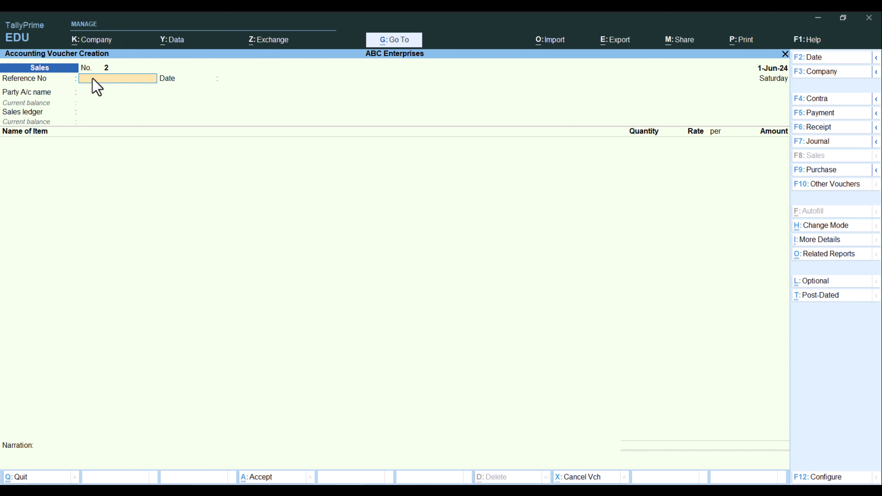
# - Keep Provide Reference No. and Date set to Yes in the sales voucher configuration and accept it
pyautogui.click(815, 479)
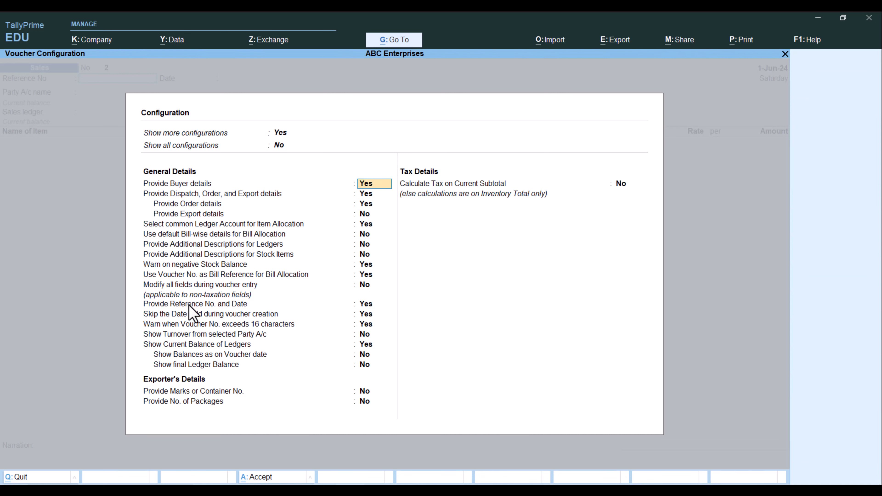
pyautogui.click(369, 306)
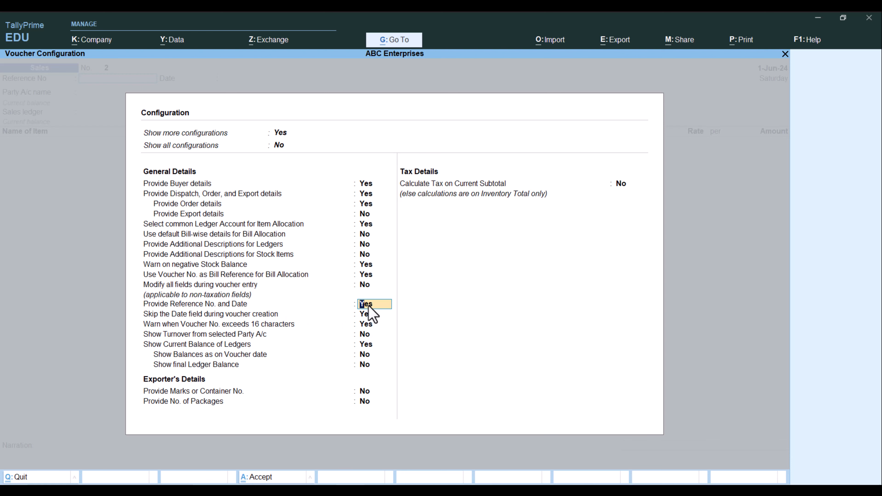
pyautogui.hotkey('ctrl', 'a')
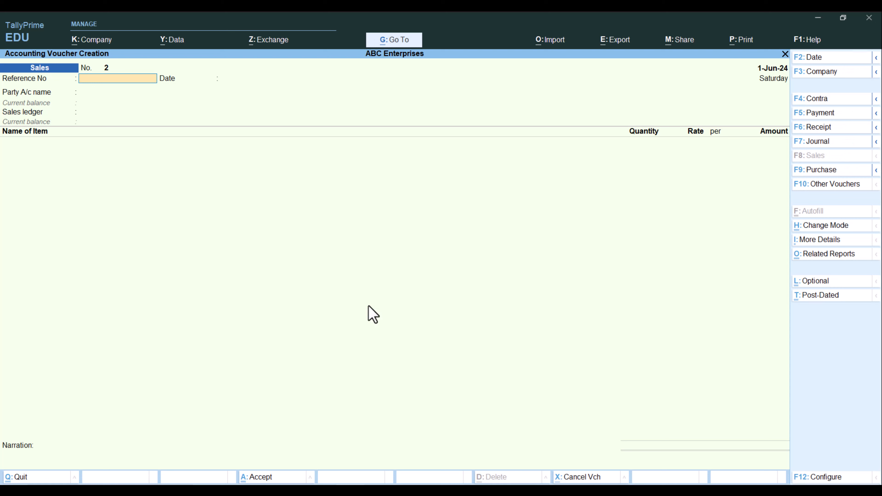
# - Enter reference number 7501 for the sales voucher and accept the reference date 1-Jun-24
pyautogui.write('7501')
pyautogui.press('Return')
pyautogui.press('Return')
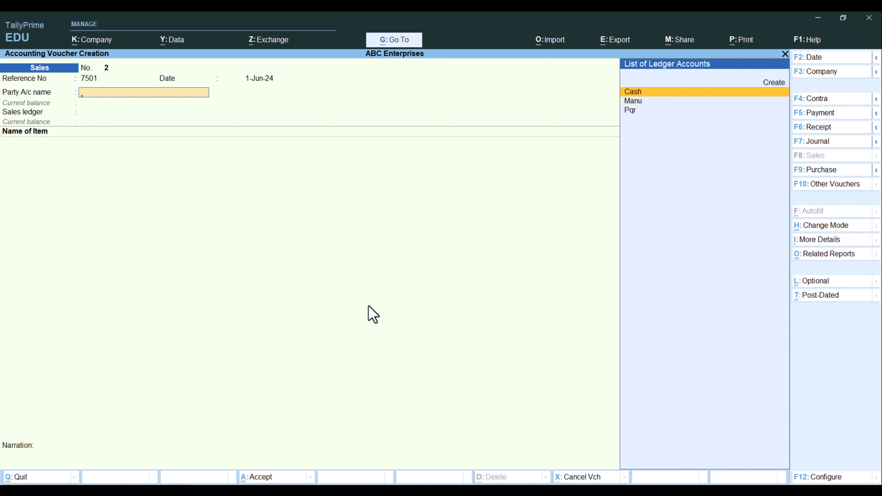
# - Create the customer's ledger from the party field under Sundry Debtors, with bill-by-bill balances and a default credit period of 45 days
pyautogui.press('Up')
pyautogui.press('Return')
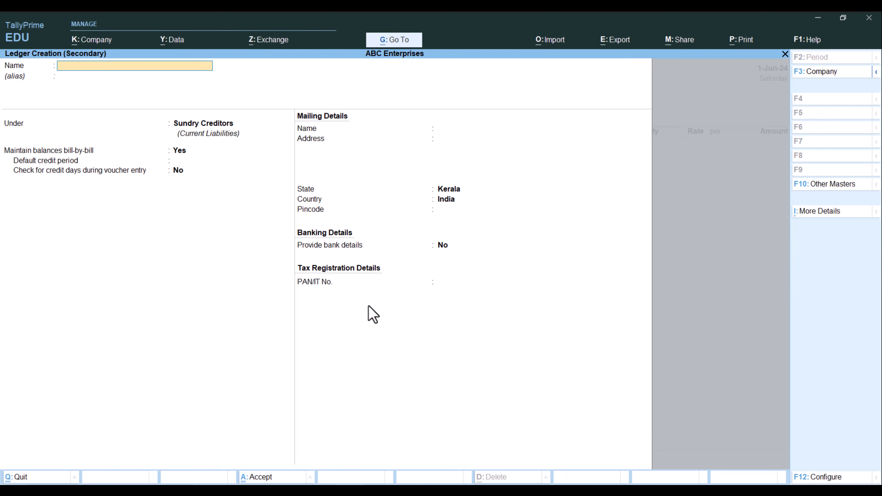
pyautogui.write('Sanu')
pyautogui.press('Return')
pyautogui.press('Return')
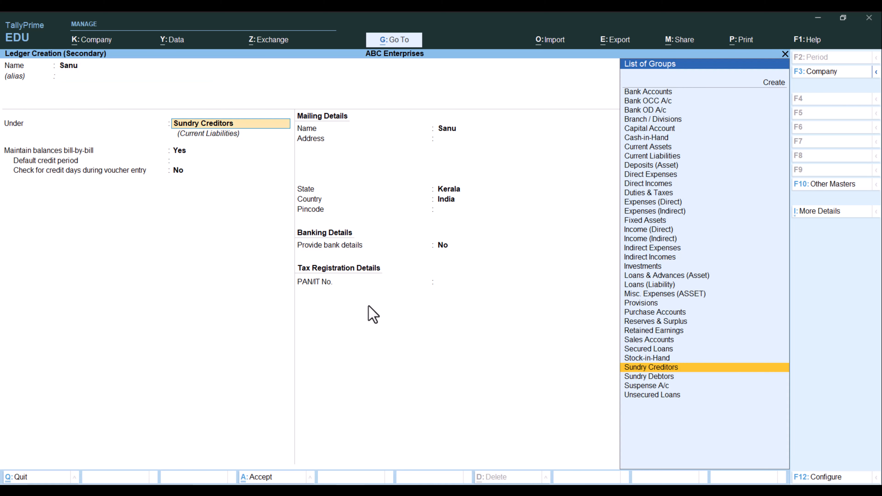
pyautogui.press('Down')
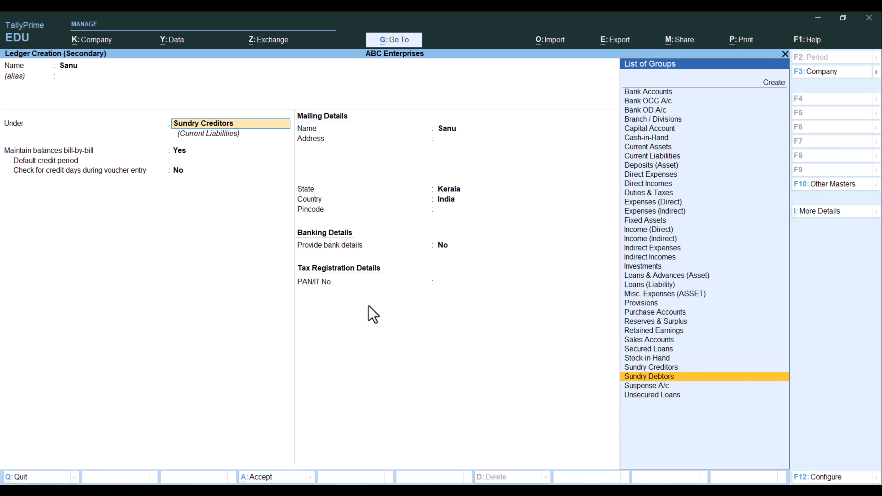
pyautogui.press('Return')
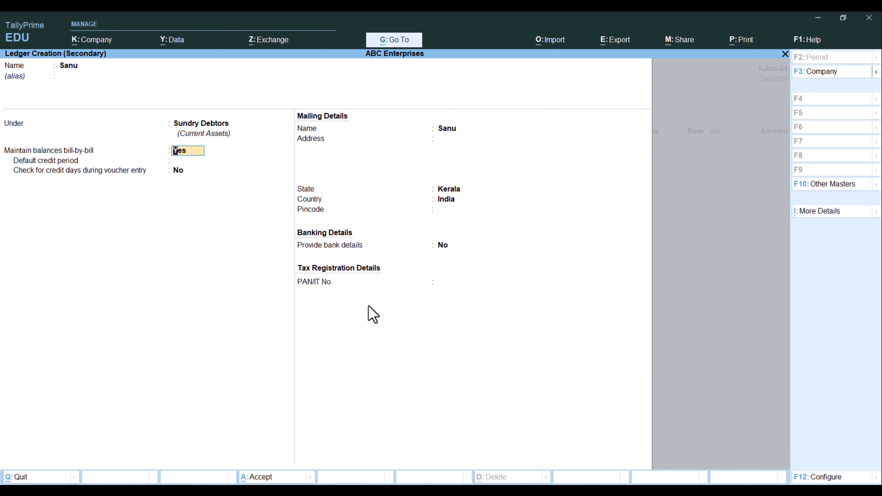
pyautogui.press('Return')
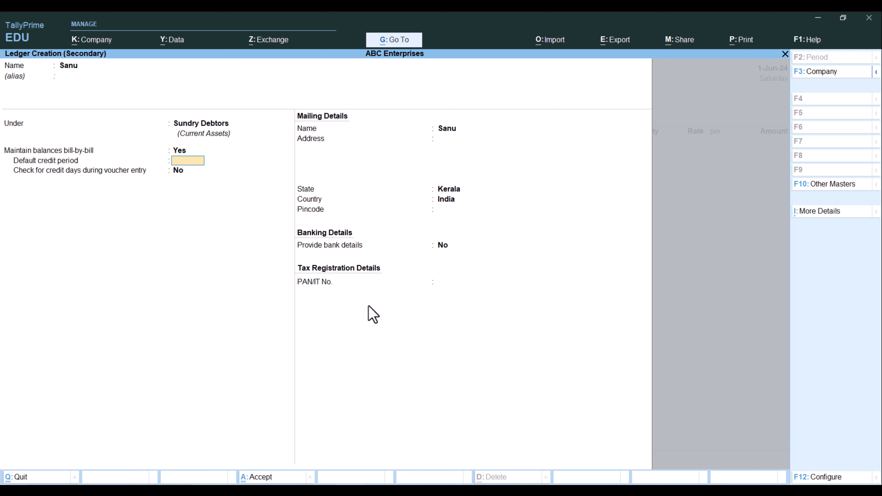
pyautogui.write('45')
pyautogui.press('Return')
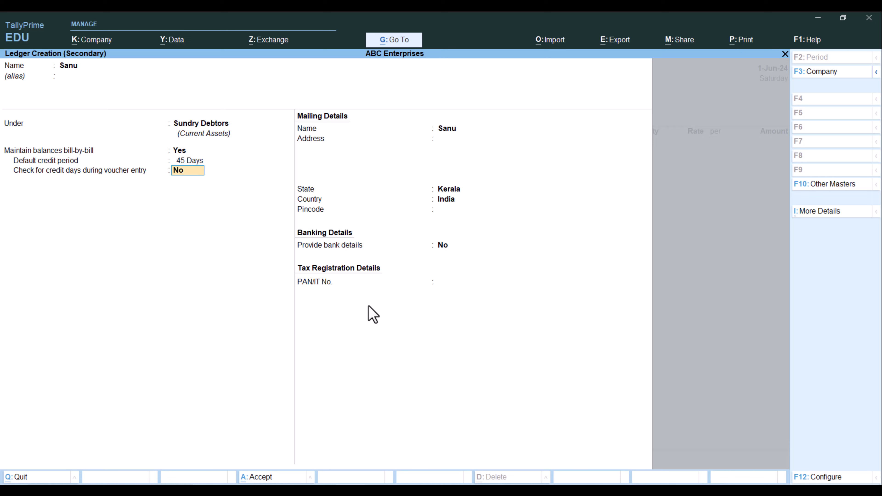
pyautogui.press('Return')
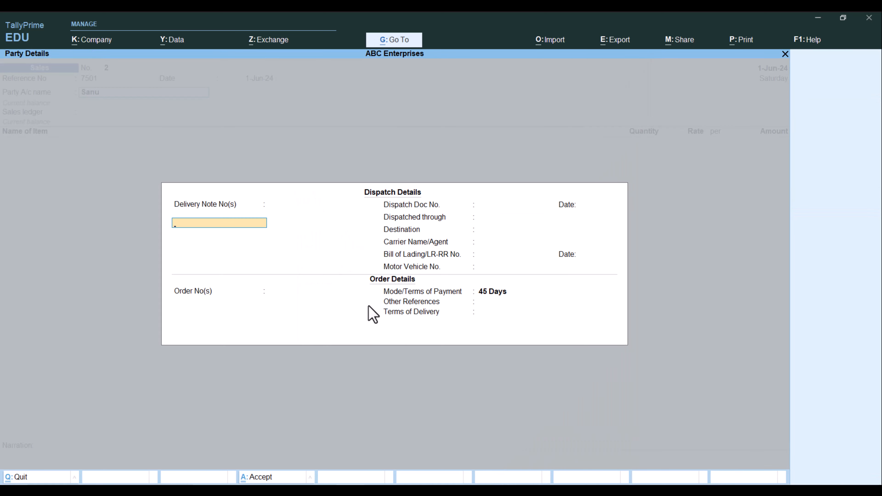
# - Accept the party details with 45 Days as terms of payment, leaving the dispatch and remaining order fields blank
pyautogui.press('Return')
pyautogui.press('Return')
pyautogui.press('Return')
pyautogui.press('Return')
pyautogui.press('Return')
pyautogui.press('Return')
pyautogui.press('Return')
pyautogui.press('Return')
pyautogui.press('Return')
pyautogui.press('Return')
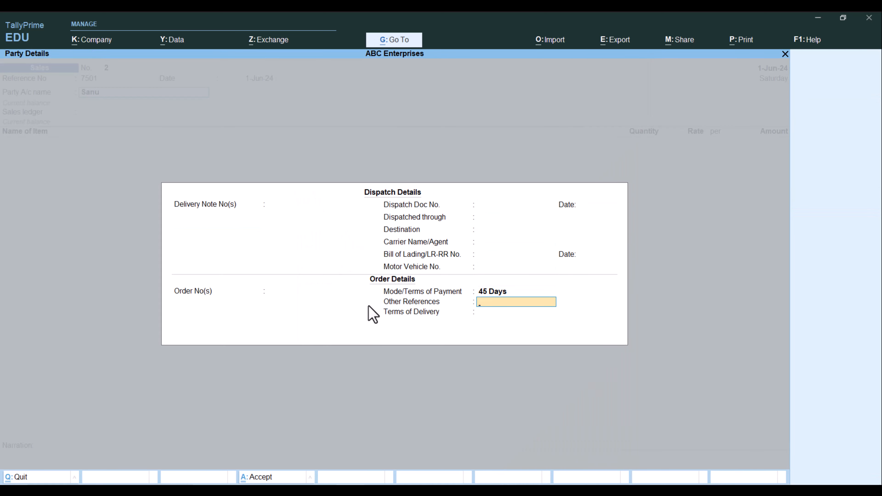
pyautogui.press('Return')
pyautogui.press('Return')
pyautogui.press('Return')
pyautogui.press('Return')
pyautogui.press('Return')
pyautogui.press('Return')
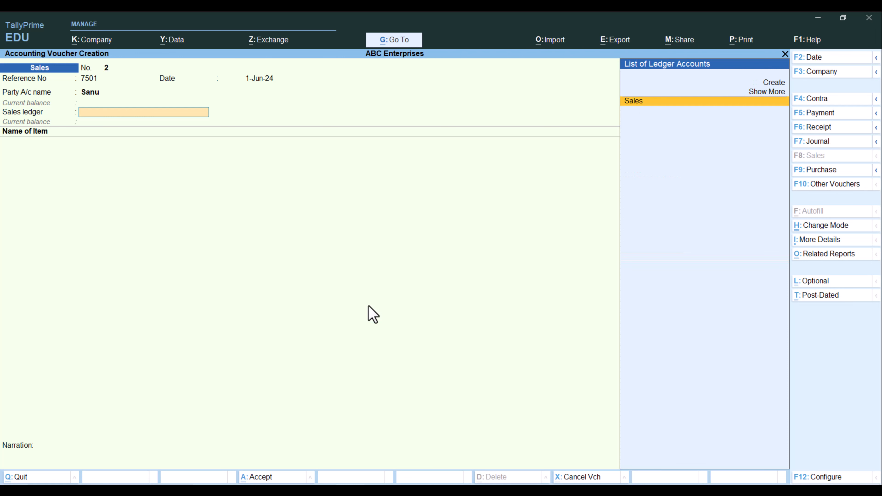
# - Choose the Sales ledger and add 5 nos of Lg Tv at a rate of 12,000 to the voucher
pyautogui.press('Return')
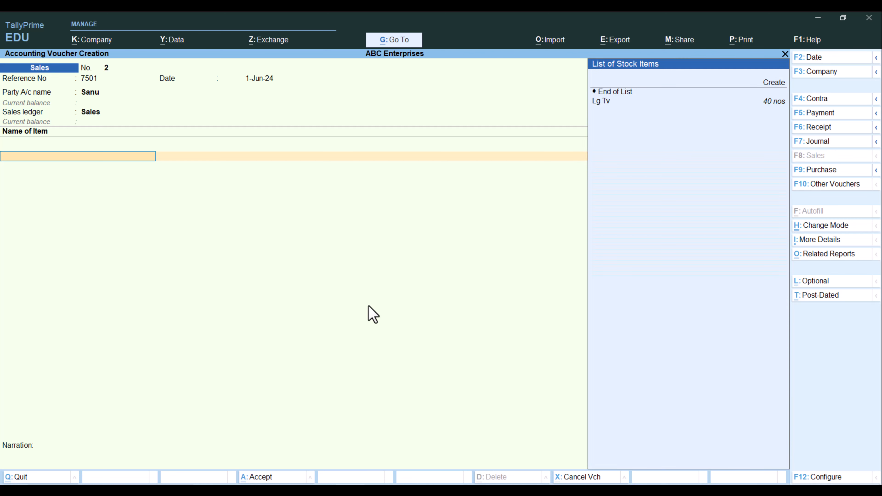
pyautogui.press('Return')
pyautogui.write('5')
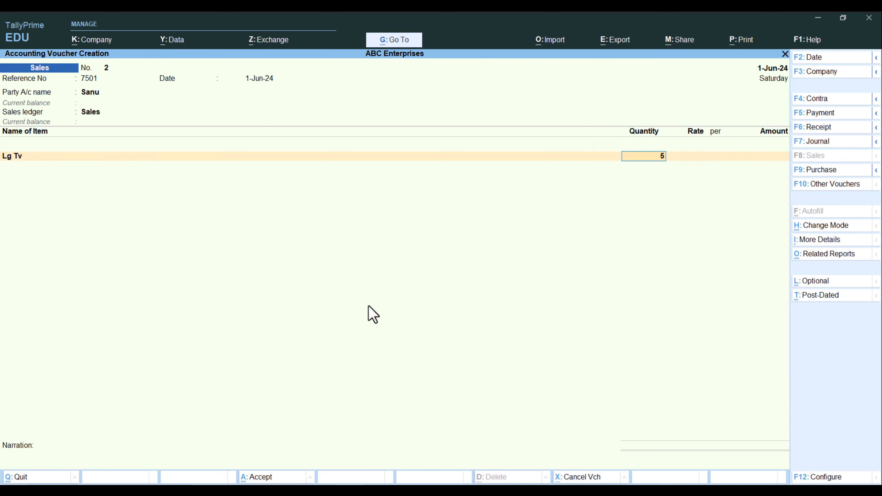
pyautogui.press('Return')
pyautogui.press('Return')
pyautogui.press('Return')
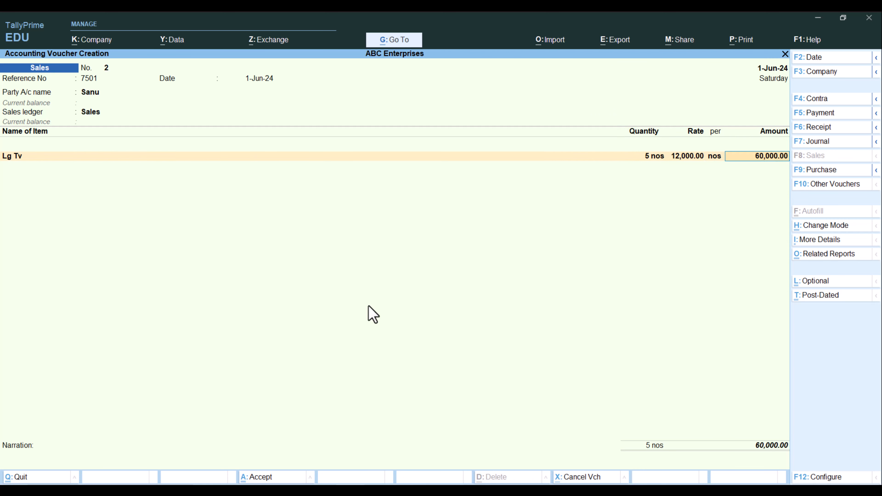
pyautogui.press('Return')
pyautogui.press('Return')
pyautogui.press('Return')
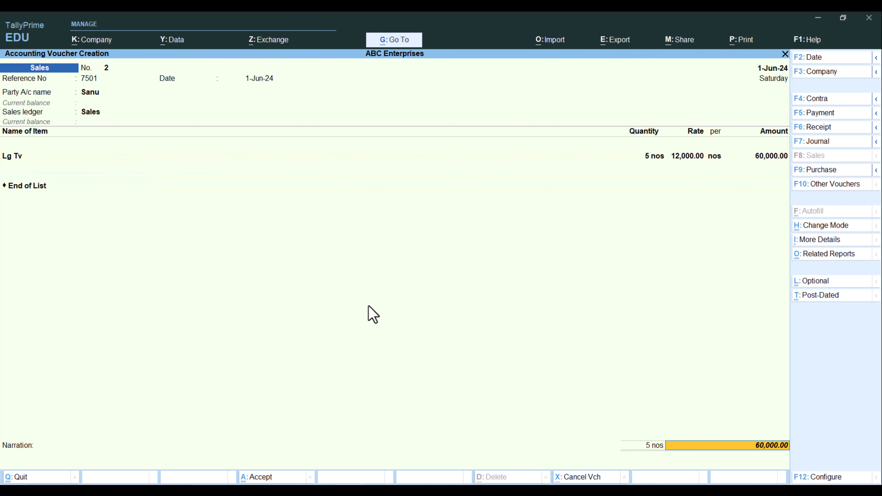
# - Allocate the 60,000 Dr sale as New Ref 7501 with 45 credit days and save the sales voucher
pyautogui.press('Return')
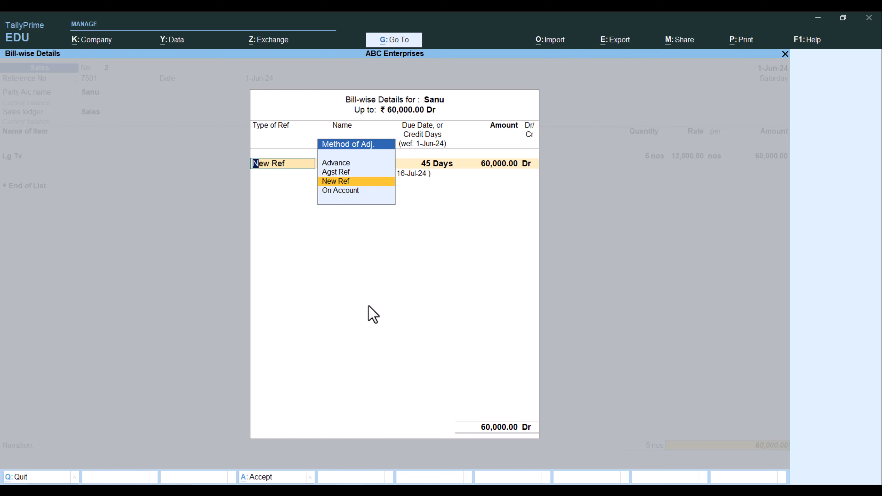
pyautogui.press('Return')
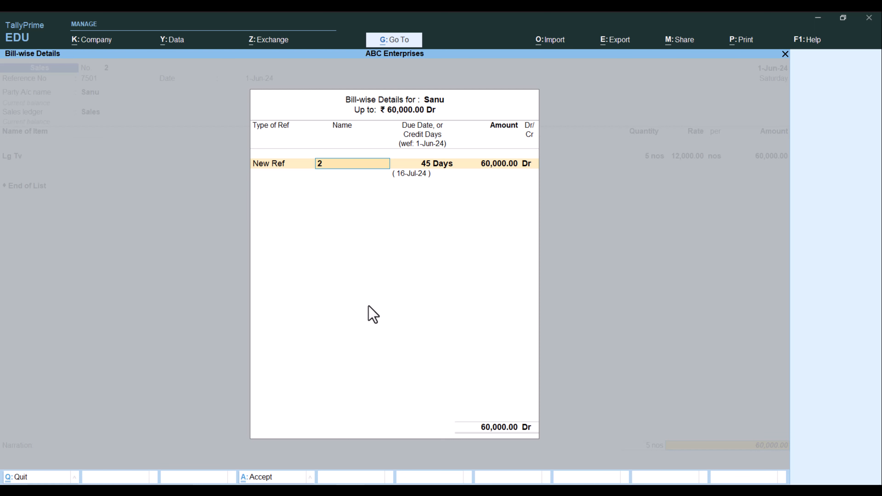
pyautogui.write('7501')
pyautogui.press('Return')
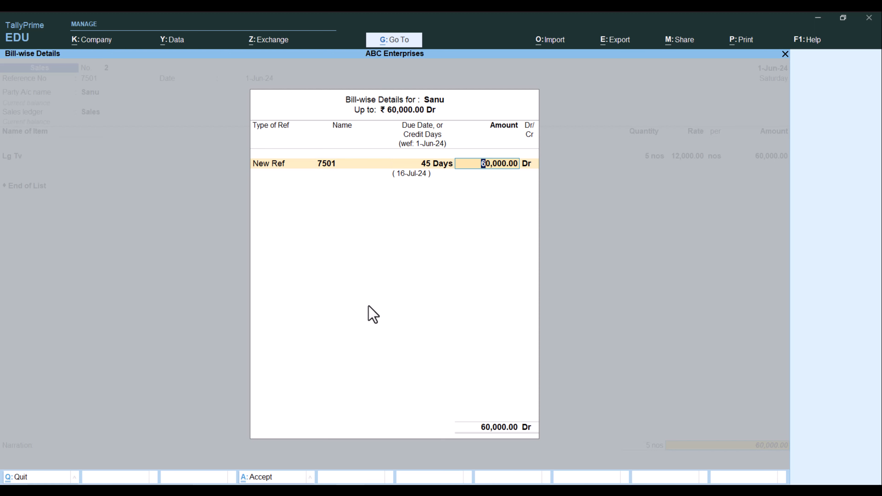
pyautogui.press('Return')
pyautogui.press('Return')
pyautogui.press('Return')
pyautogui.press('Return')
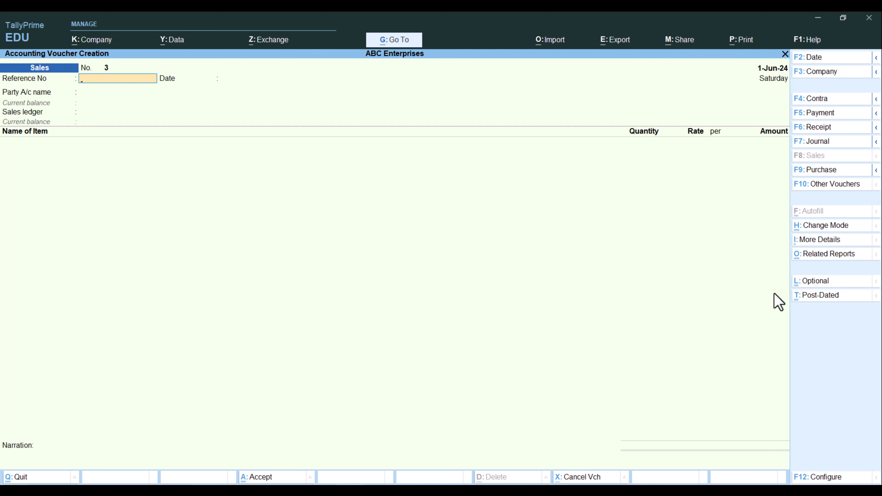
# - Start a Receipt voucher and select the new customer's ledger as the credited account
pyautogui.click(819, 128)
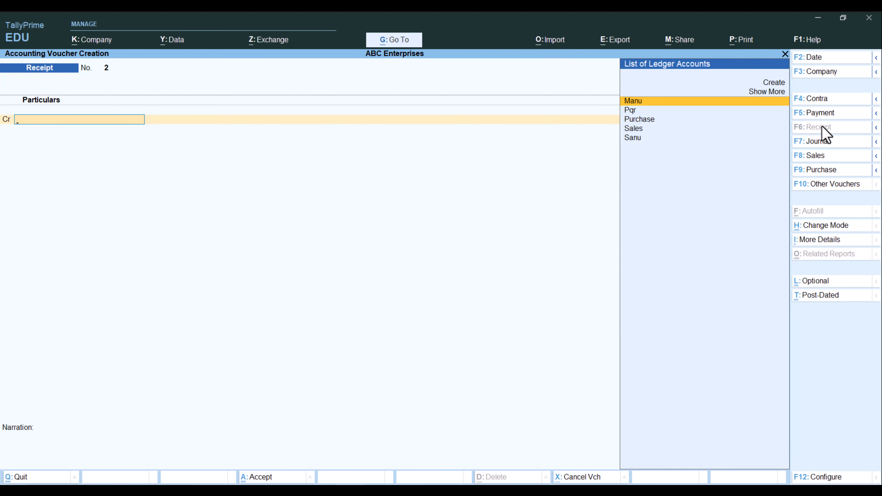
pyautogui.press('Down')
pyautogui.press('Down')
pyautogui.press('Down')
pyautogui.press('Down')
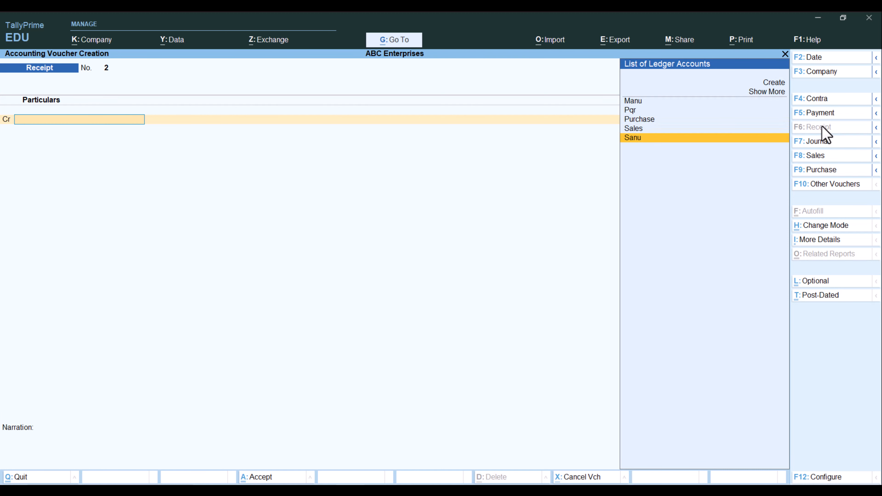
pyautogui.press('Return')
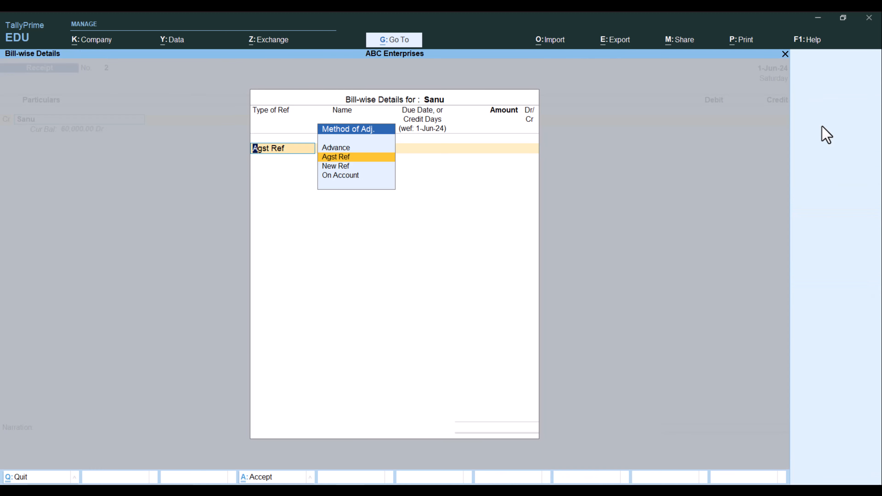